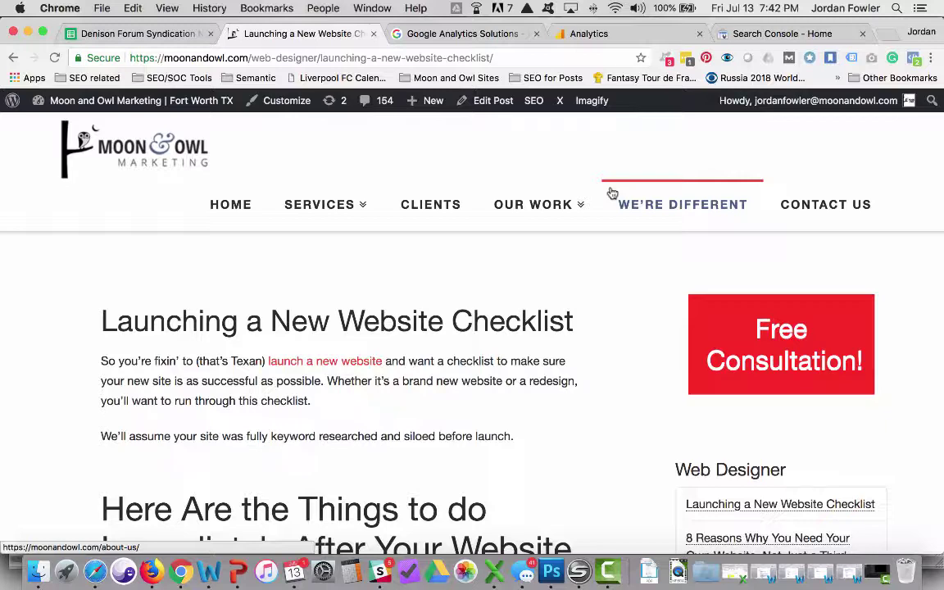
Scroll the checklist article past section 14, Privacy Policy, to section 15, Get Some Google Love
scroll(512, 249, down, 2)
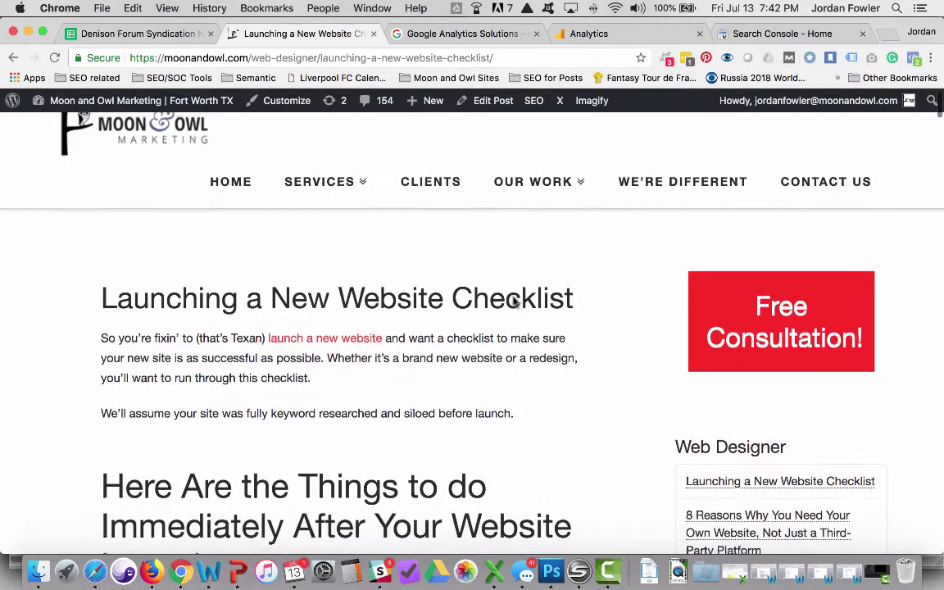
scroll(513, 292, down, 10)
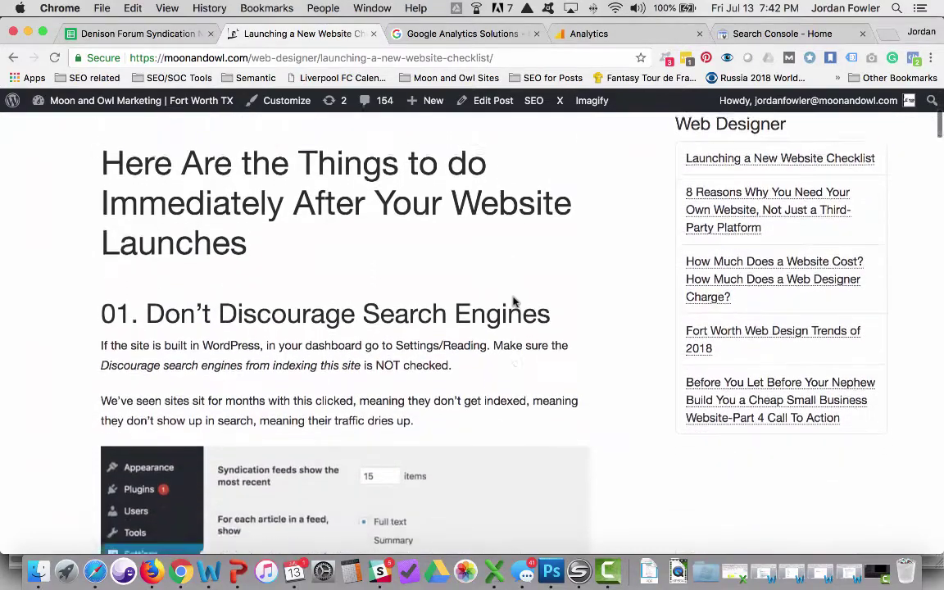
scroll(513, 303, down, 12)
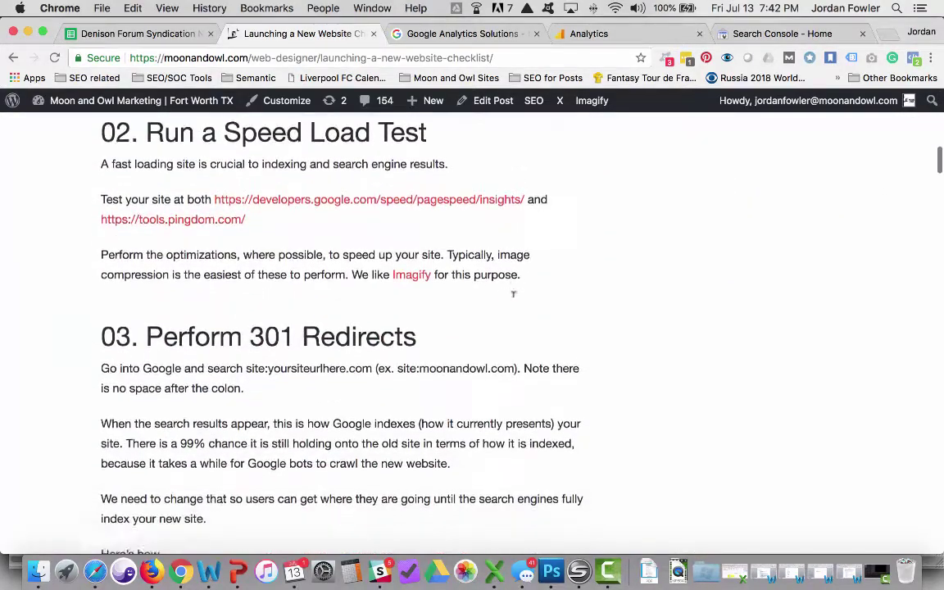
scroll(513, 294, down, 20)
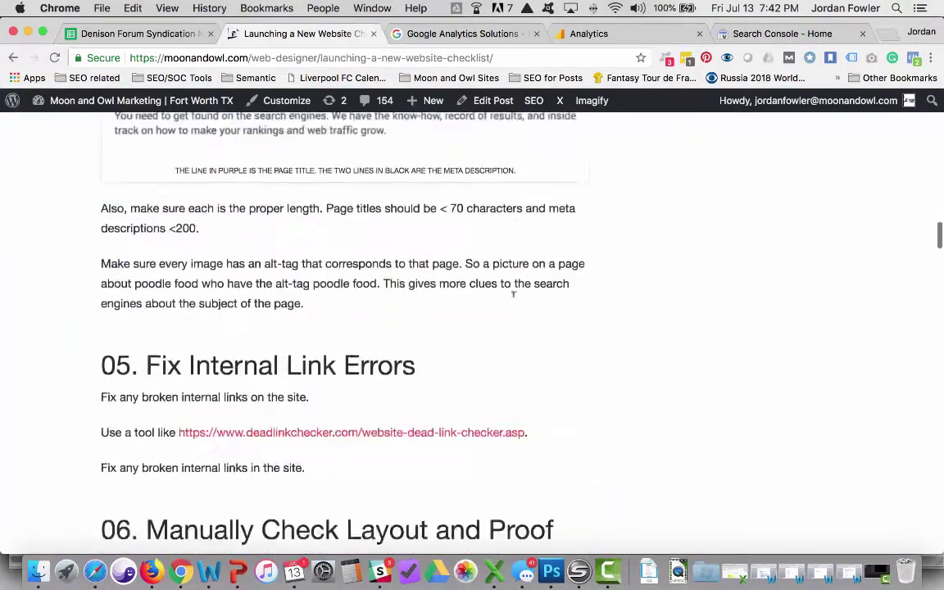
scroll(513, 299, down, 20)
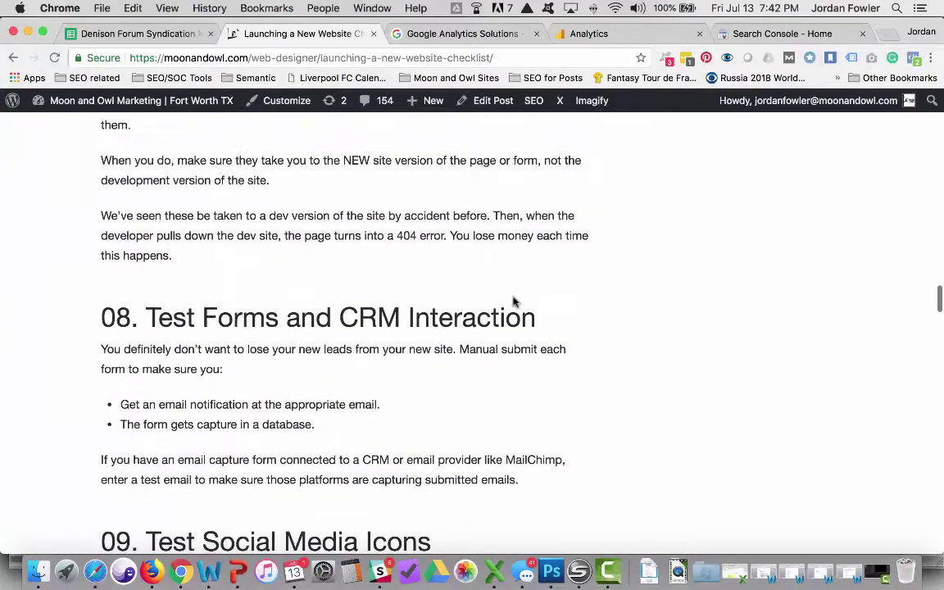
scroll(514, 302, down, 20)
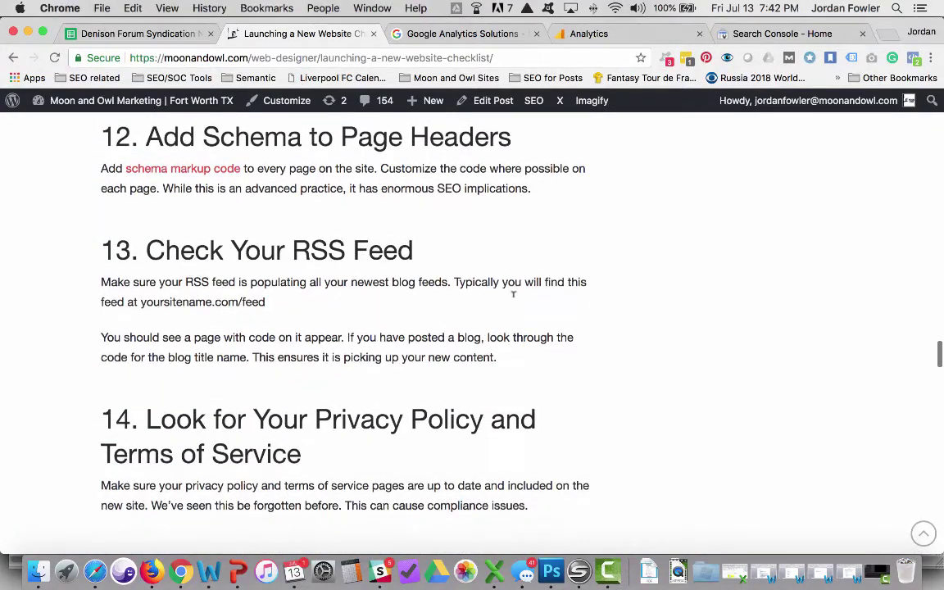
scroll(514, 302, down, 4)
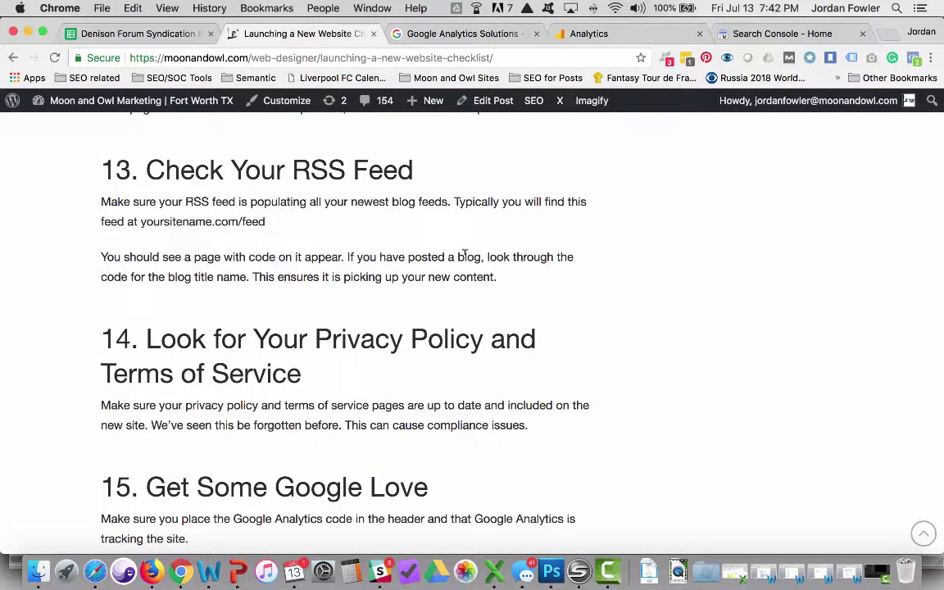
scroll(464, 256, down, 8)
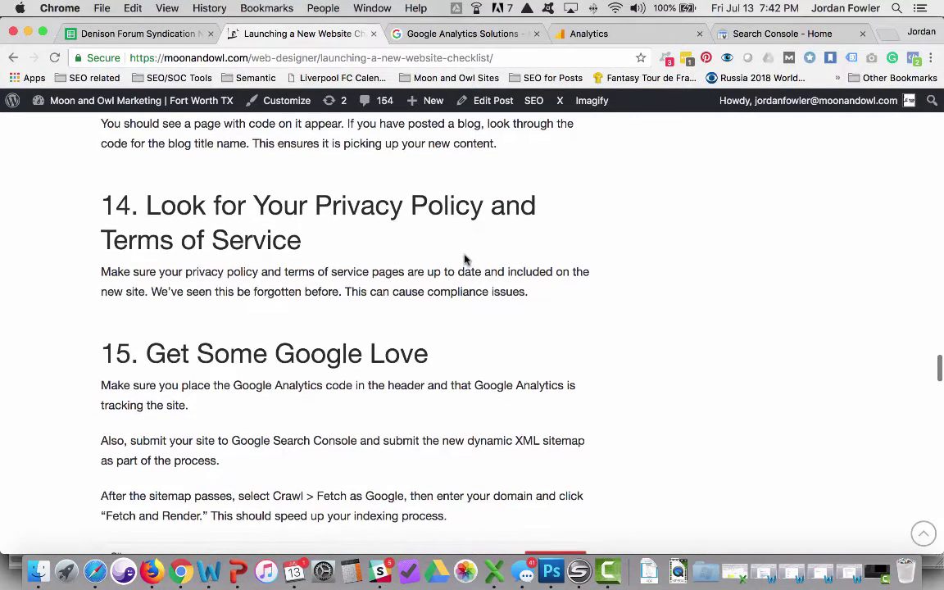
scroll(464, 260, down, 2)
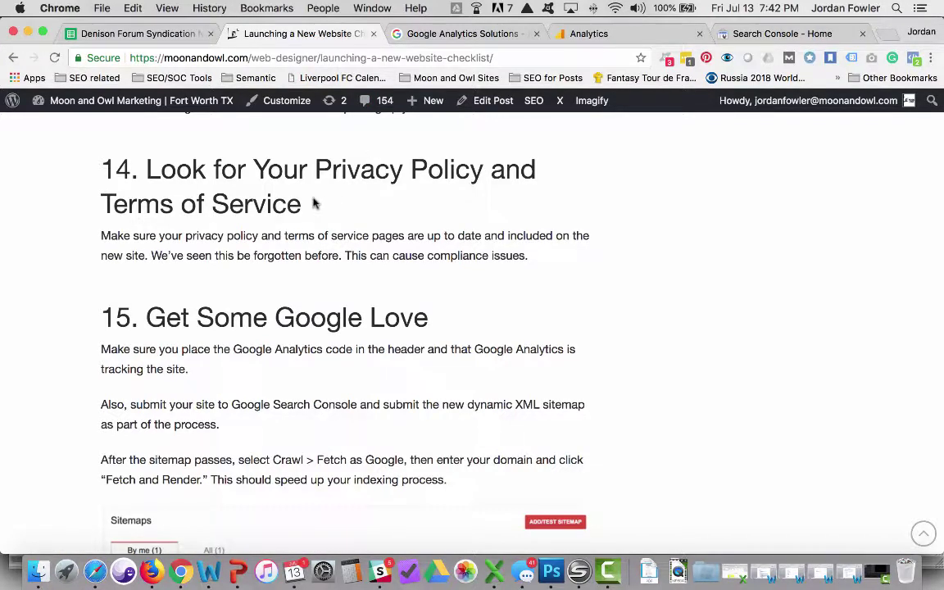
Open moonandowl.com in a new tab and go to its footer's Privacy Policy page
click(890, 33)
text(moonandowl.com)
key(Return)
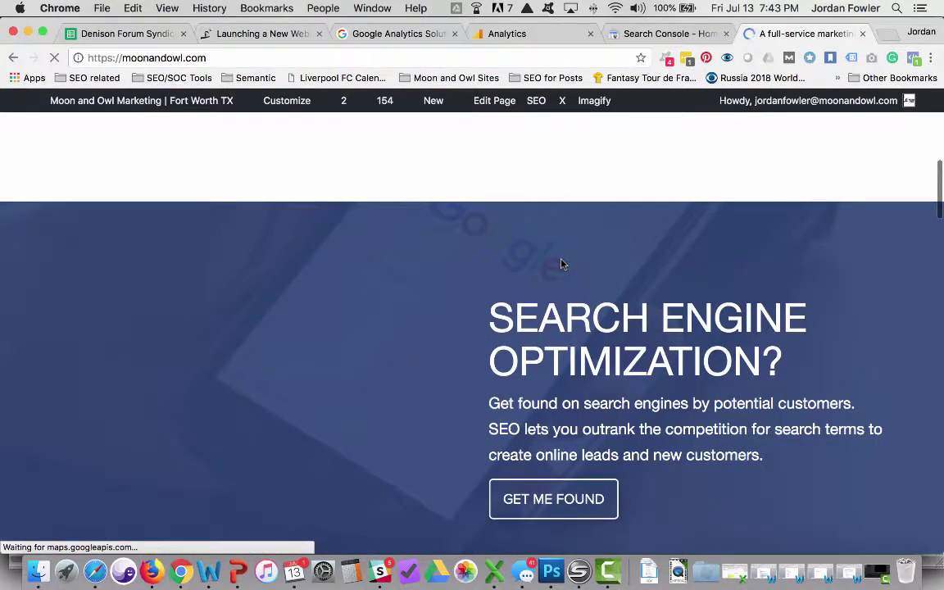
scroll(560, 263, down, 10)
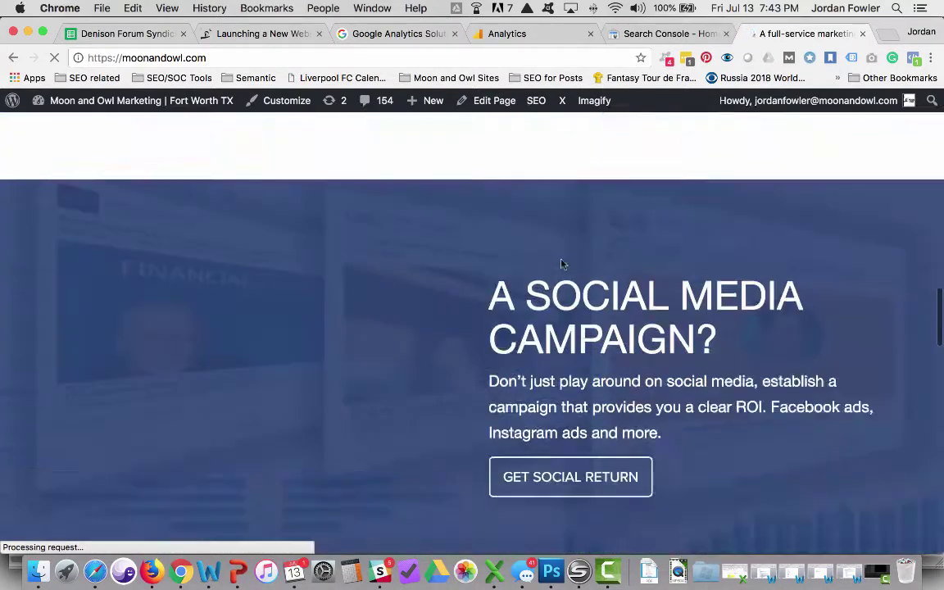
scroll(561, 264, down, 15)
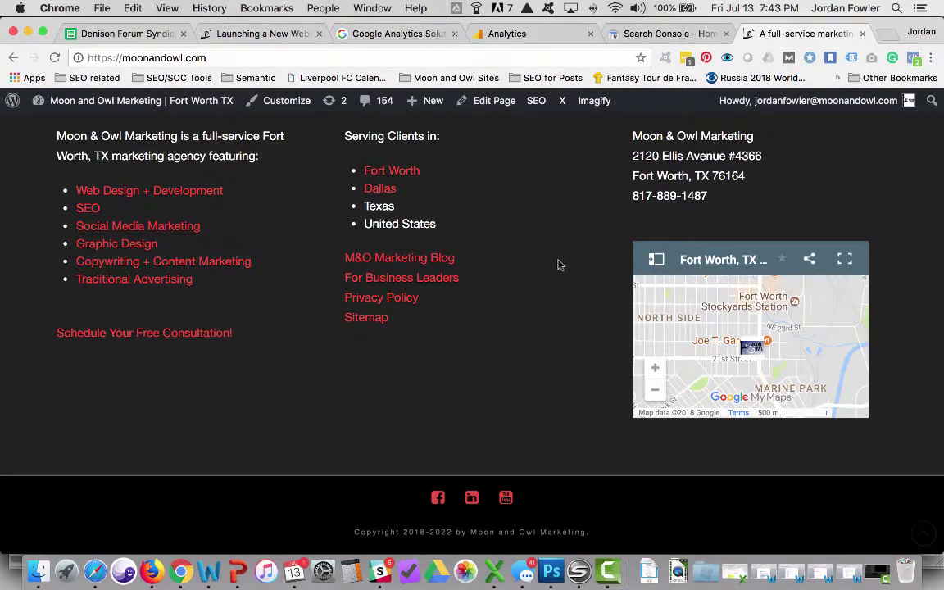
click(404, 300)
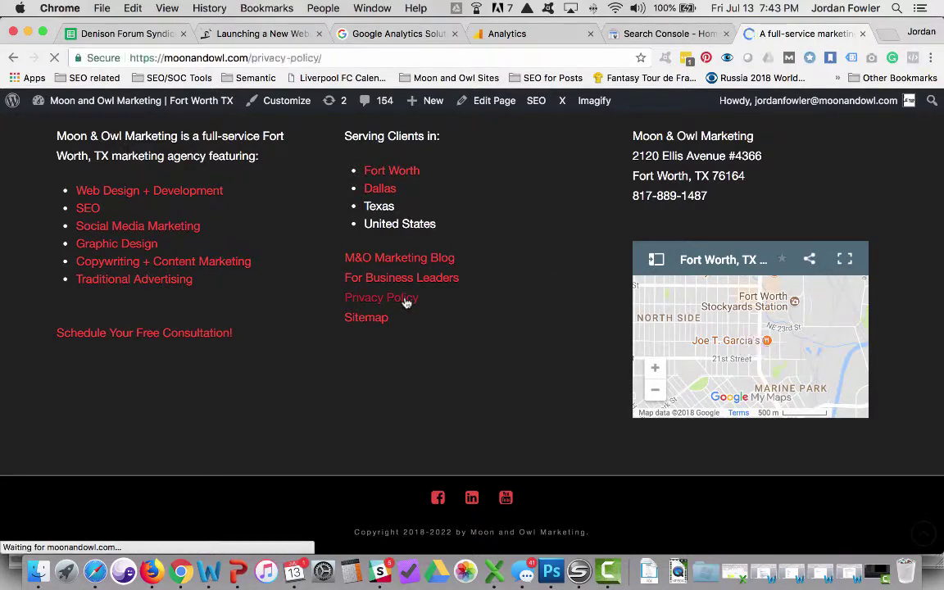
Read down through the terms and privacy text at moonandowl.com/privacy-policy/
scroll(405, 301, down, 2)
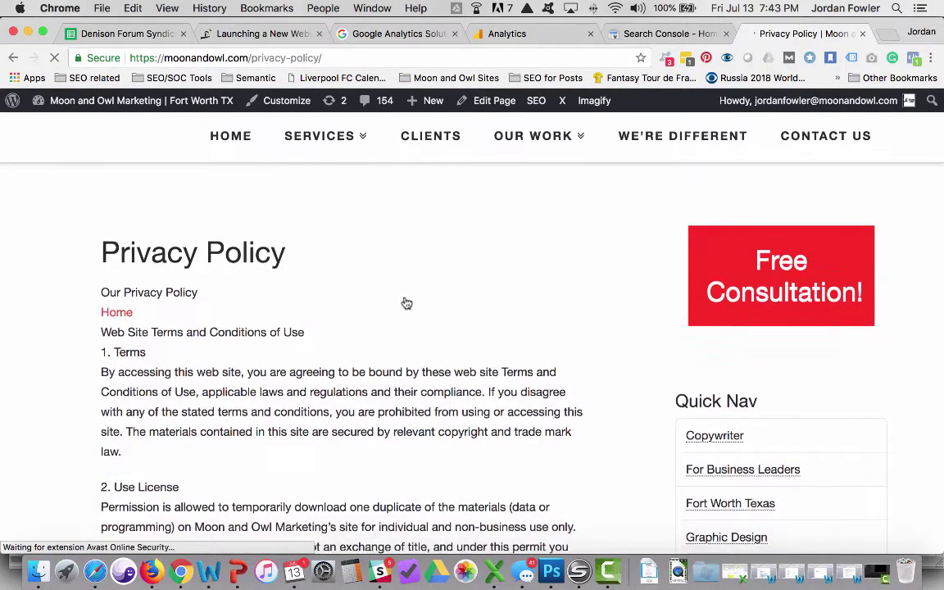
scroll(406, 303, down, 10)
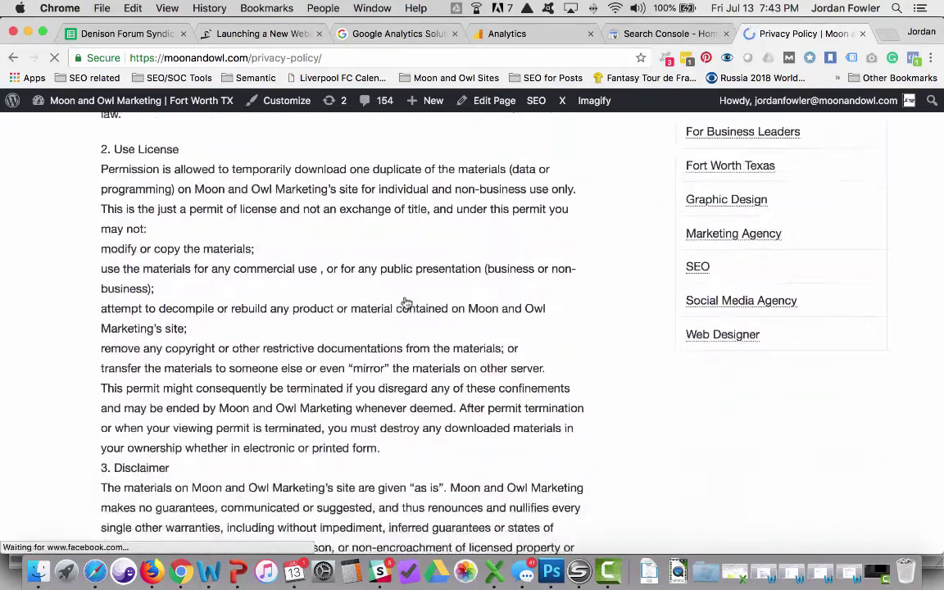
scroll(406, 303, down, 10)
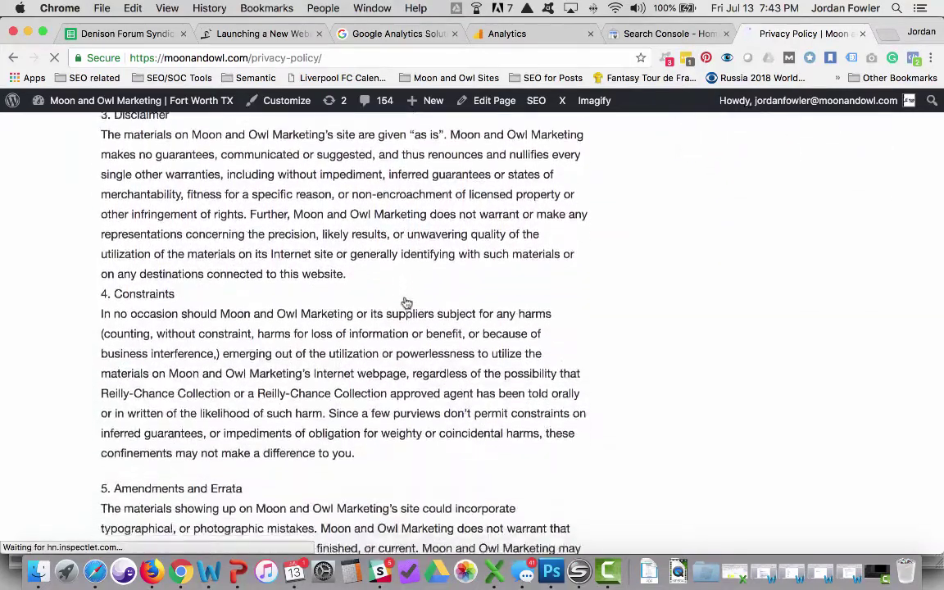
scroll(407, 303, down, 10)
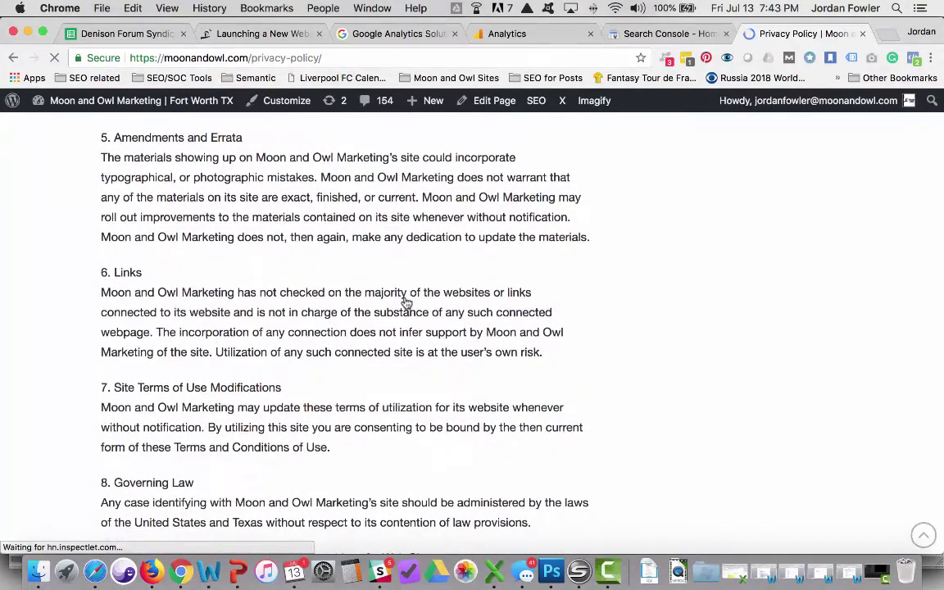
scroll(407, 304, down, 6)
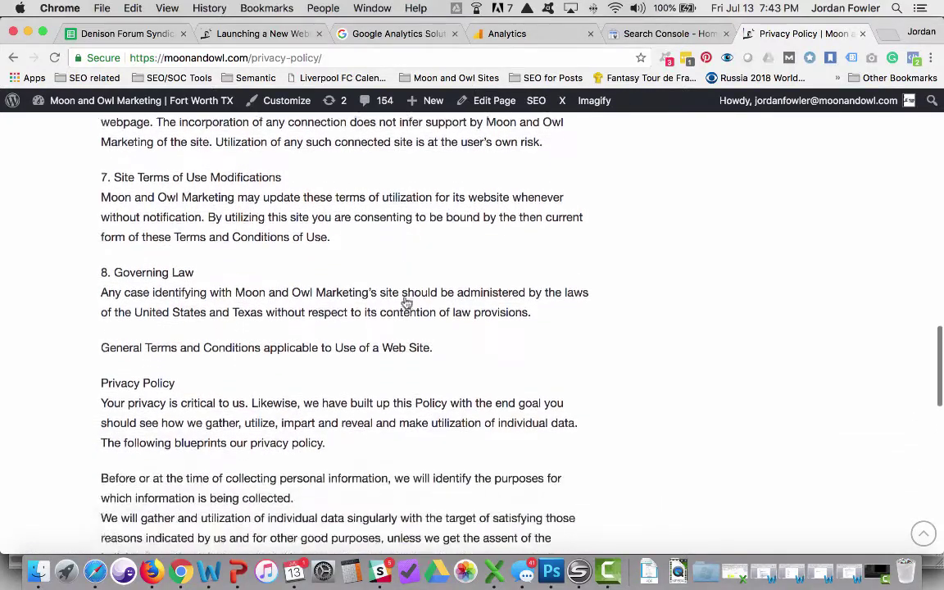
scroll(406, 303, down, 8)
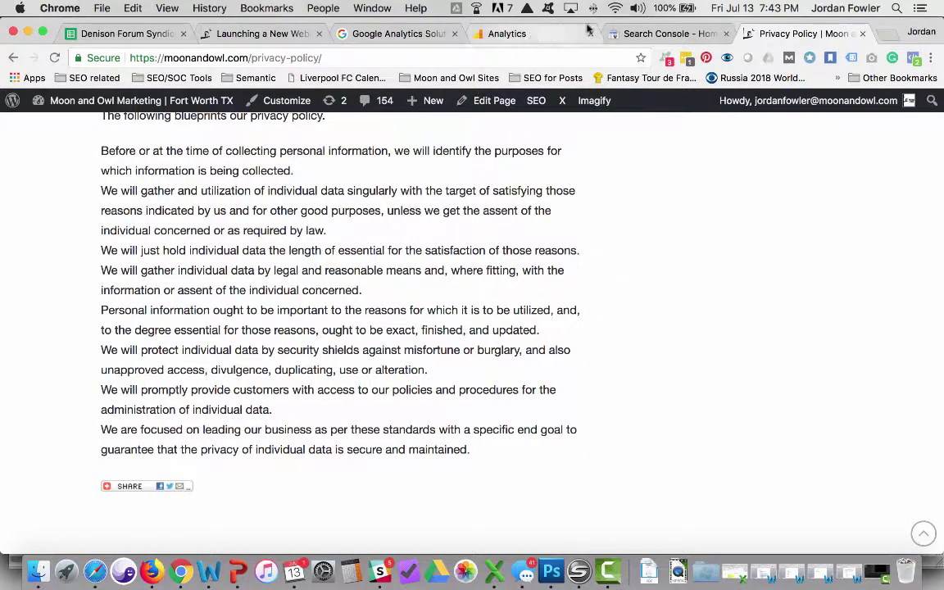
Switch back to the checklist tab and scroll to the '15. Get Some Google Love' heading
click(273, 39)
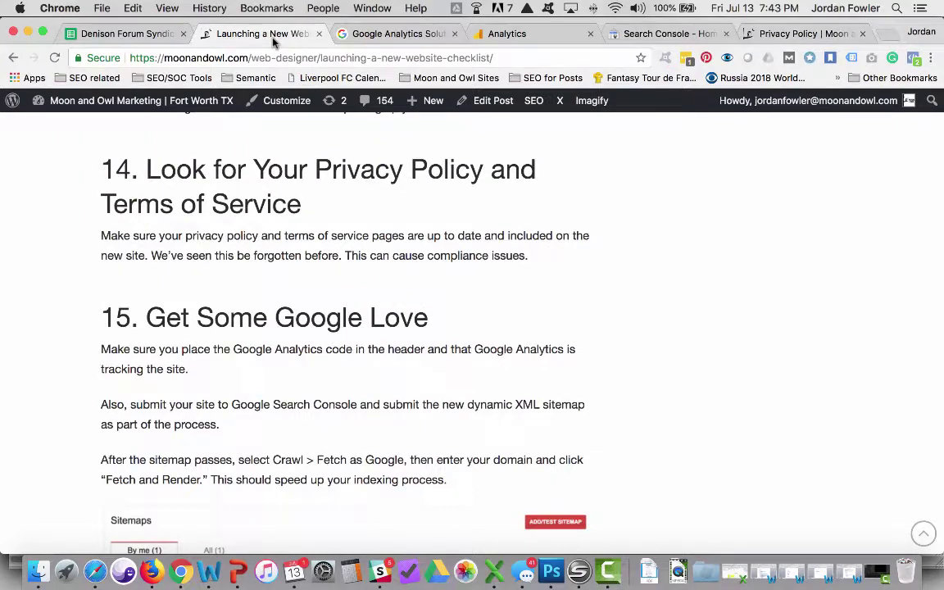
scroll(403, 227, down, 1)
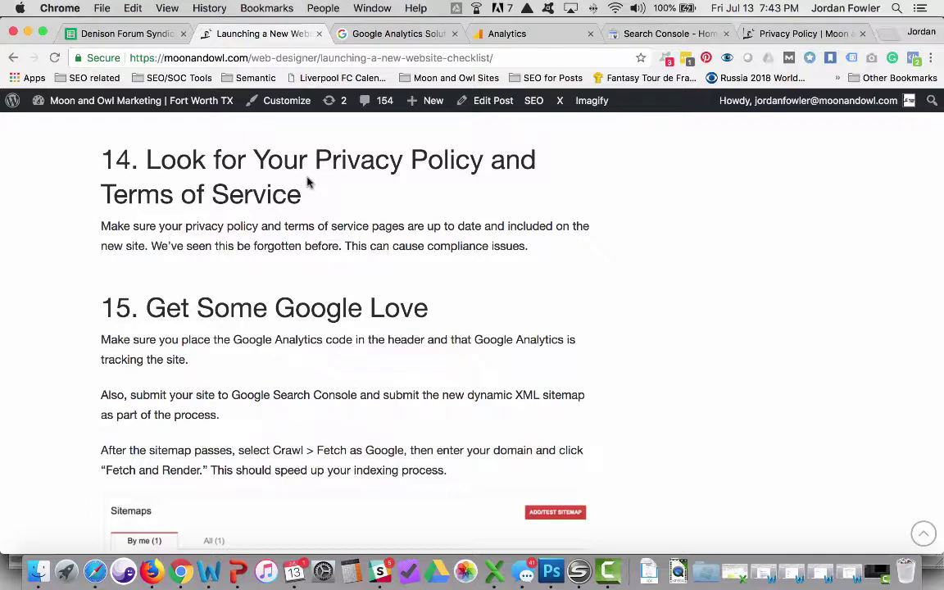
scroll(397, 238, down, 5)
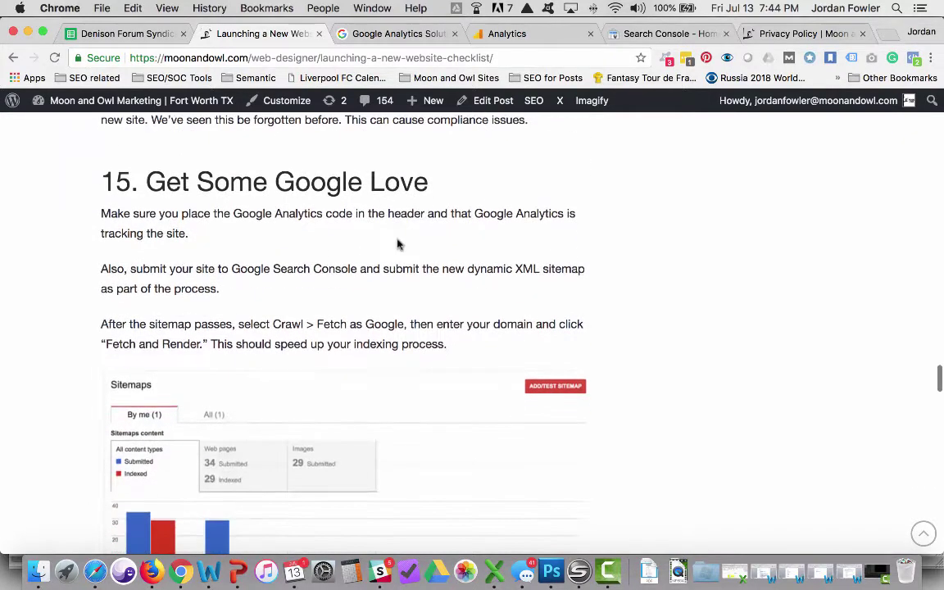
scroll(397, 244, down, 1)
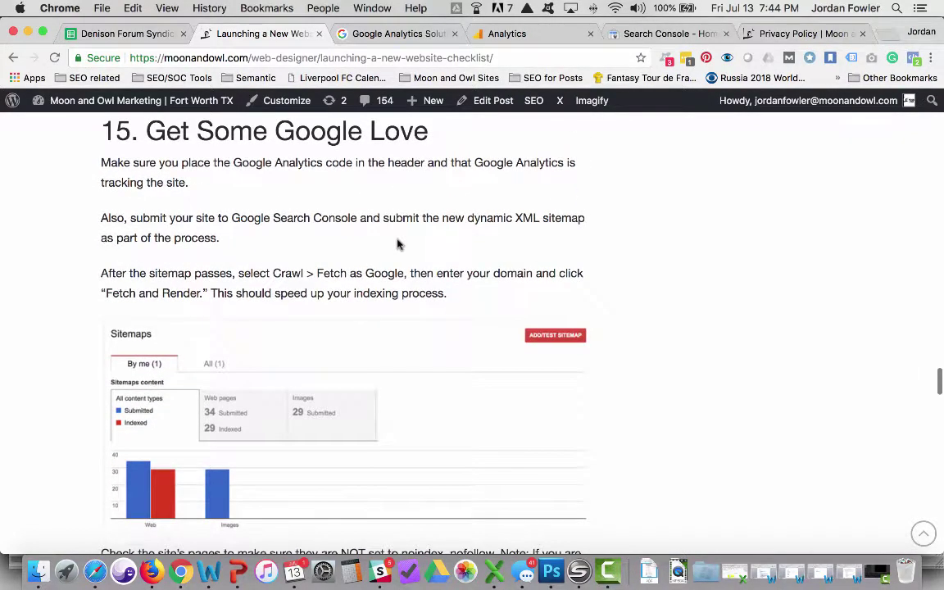
scroll(397, 244, up, 1)
scroll(397, 244, down, 1)
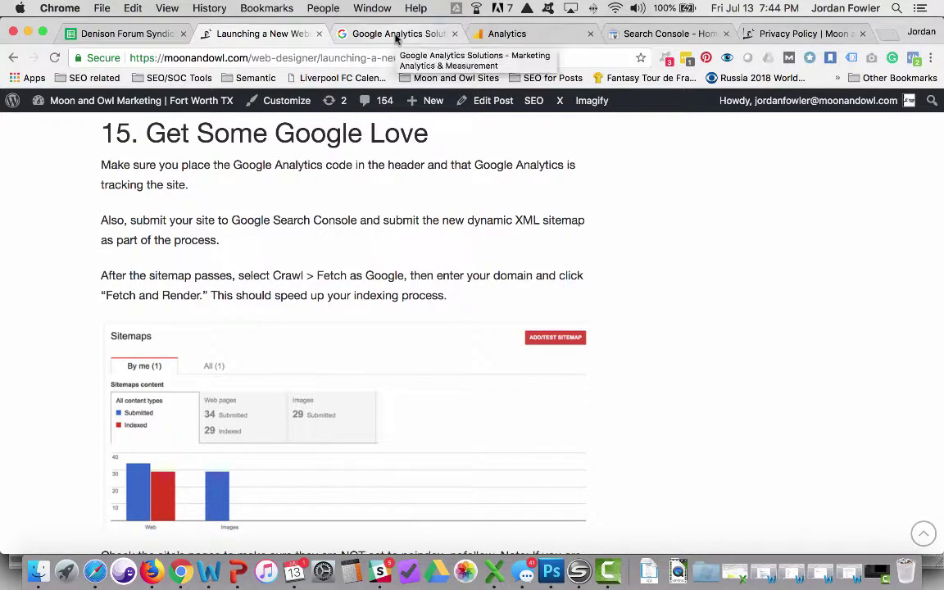
Switch to the Google Analytics tab and open its Admin settings from the left sidebar
click(497, 33)
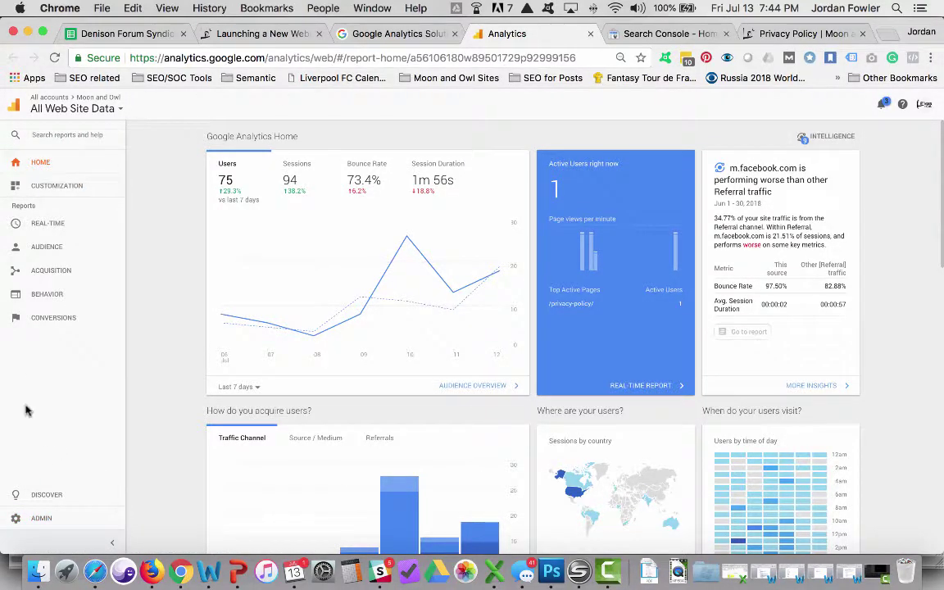
click(35, 518)
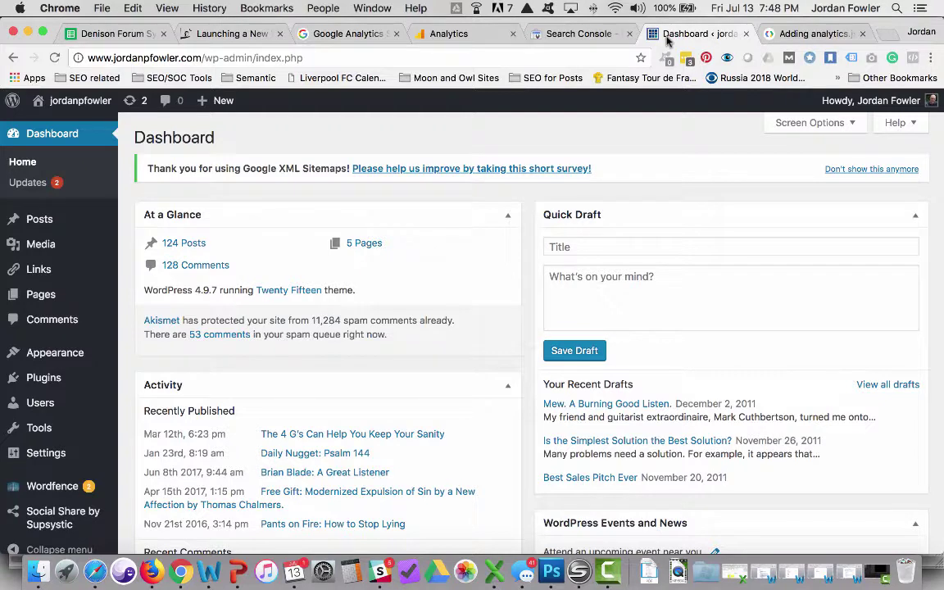
Open Appearance > Editor, accept the Heads up warning, and browse Twenty Fifteen's Theme Files list
mouse_move(55, 352)
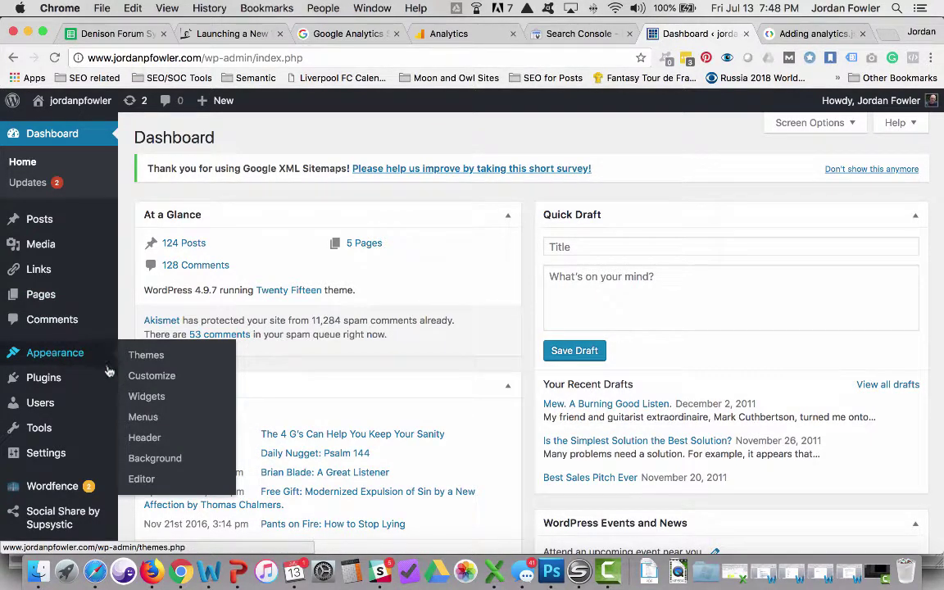
click(141, 478)
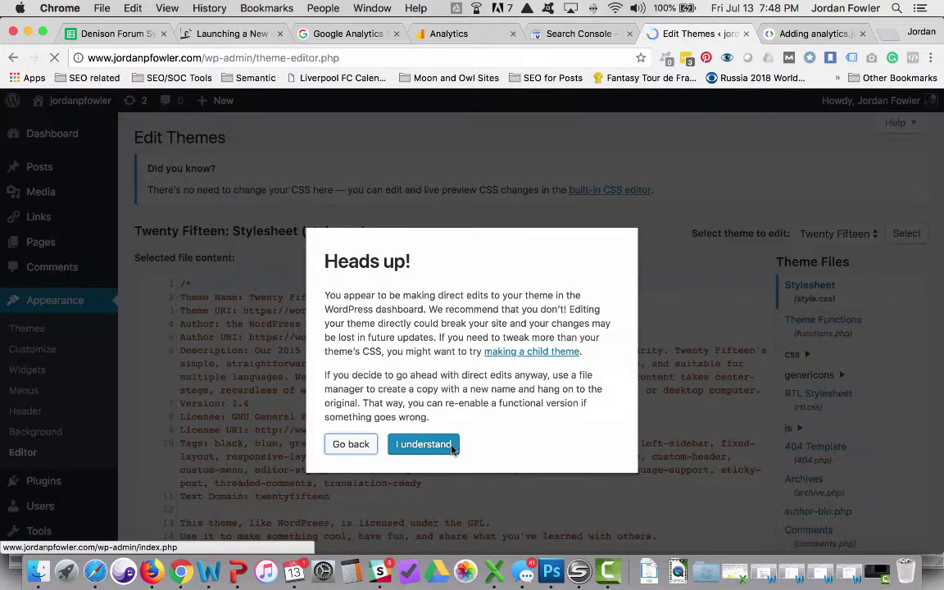
click(453, 448)
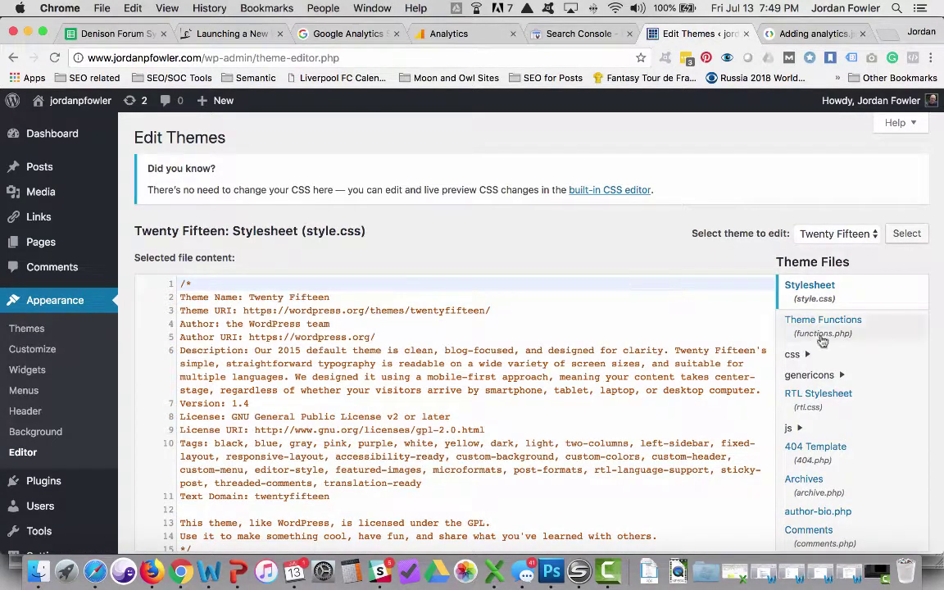
scroll(811, 336, down, 3)
scroll(868, 339, down, 7)
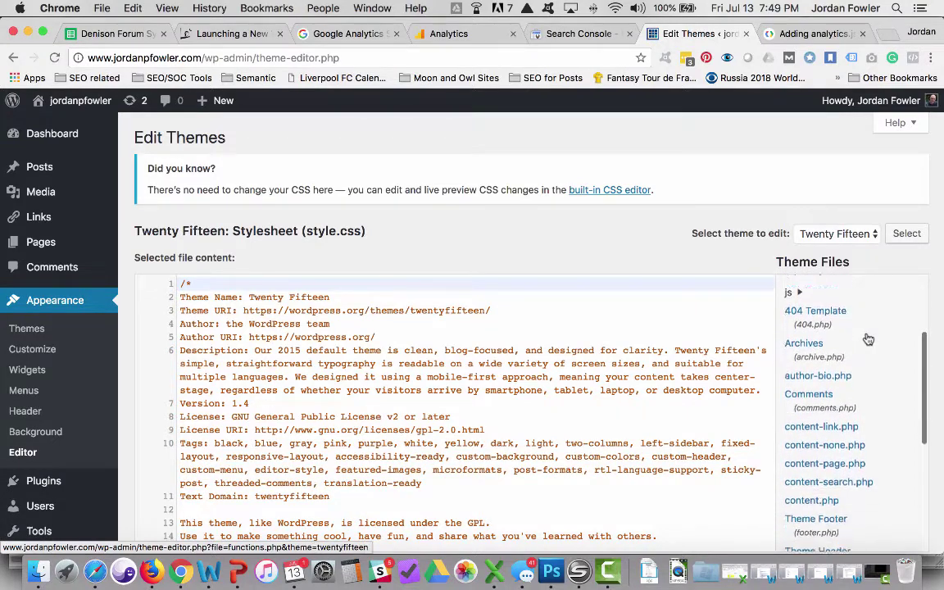
scroll(868, 338, down, 2)
Open header.php and locate the <head> tag on line 13 and </head> on line 22
click(823, 388)
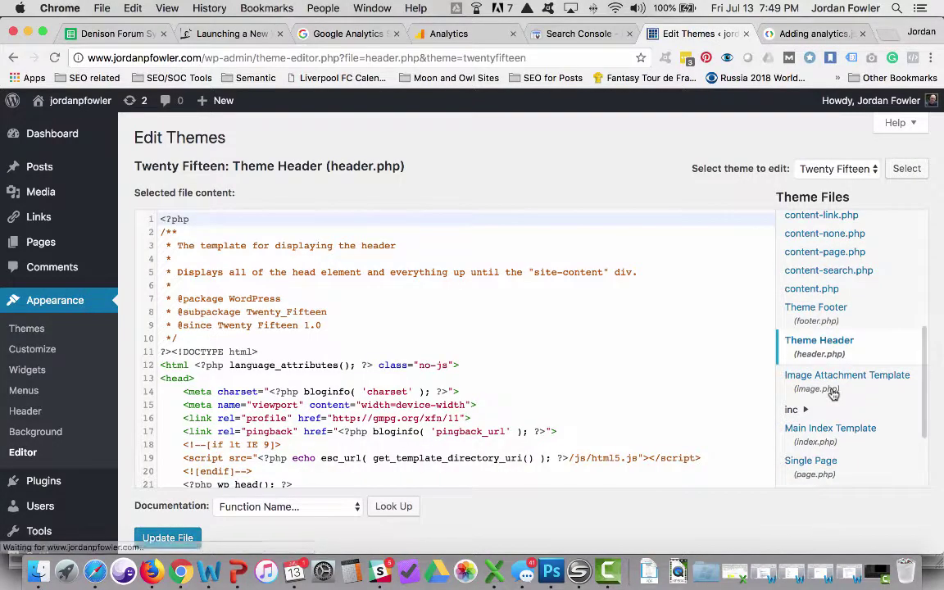
scroll(455, 328, down, 4)
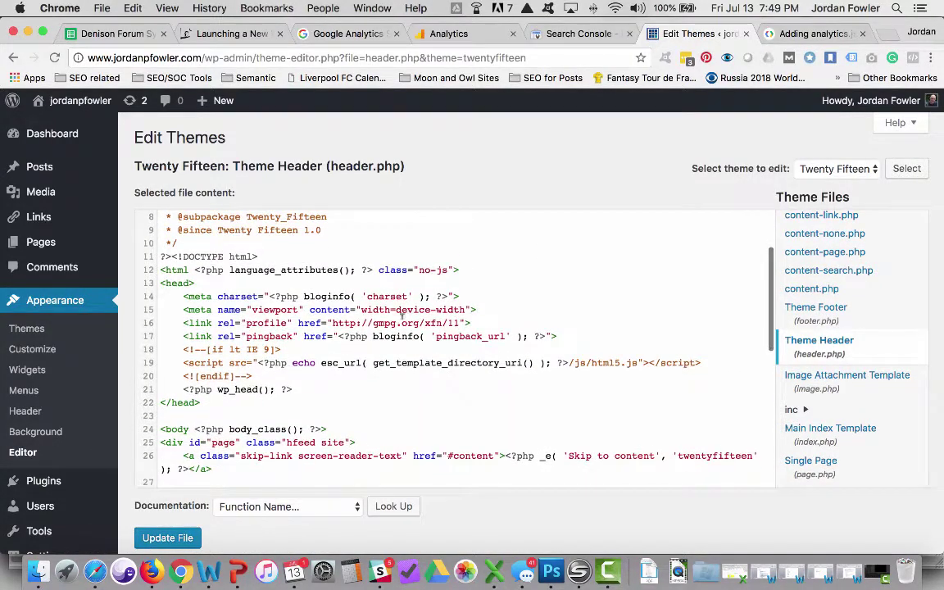
click(162, 283)
drag(161, 283, 195, 284)
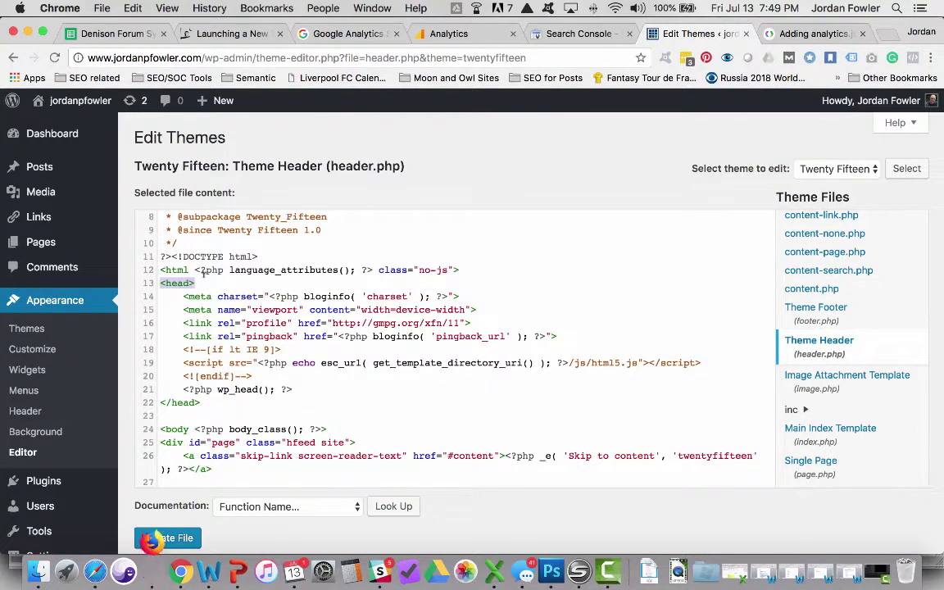
click(199, 401)
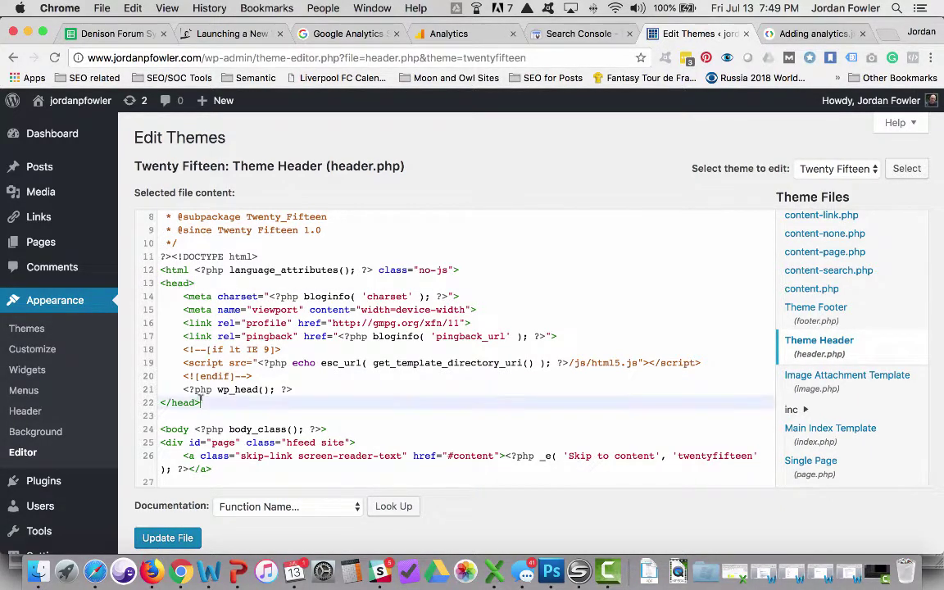
Paste the Google Analytics tracking script on a new line after wp_head on line 21
click(313, 384)
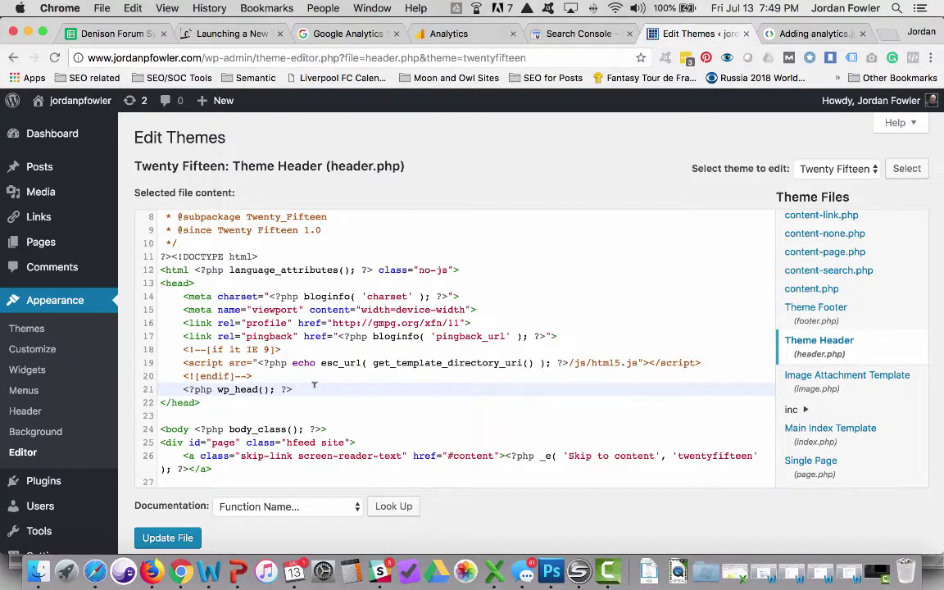
key(Return)
text(<!-- Google Analytics --> <script> (function(i,s,o,g,r,a,m){i['GoogleAnalyticsObject']=r;i[r]=i[r]||function(){ (i[r].q=i[r].q||[]).push(arguments)},i[r].l=1*new Date();a=s.createElement(o), m=s.getElementsByTagName(o)[0];a.async=1;a.src=g;m.parentNode.insertBefore(a,m) })(window,document,'script','https://www.google-analytics.com/analytics.js','ga');  ga('create', 'UA-XXXXX-Y', 'auto'); ga('send', 'pageview'); </script> <!-- End Google Analytics -->)
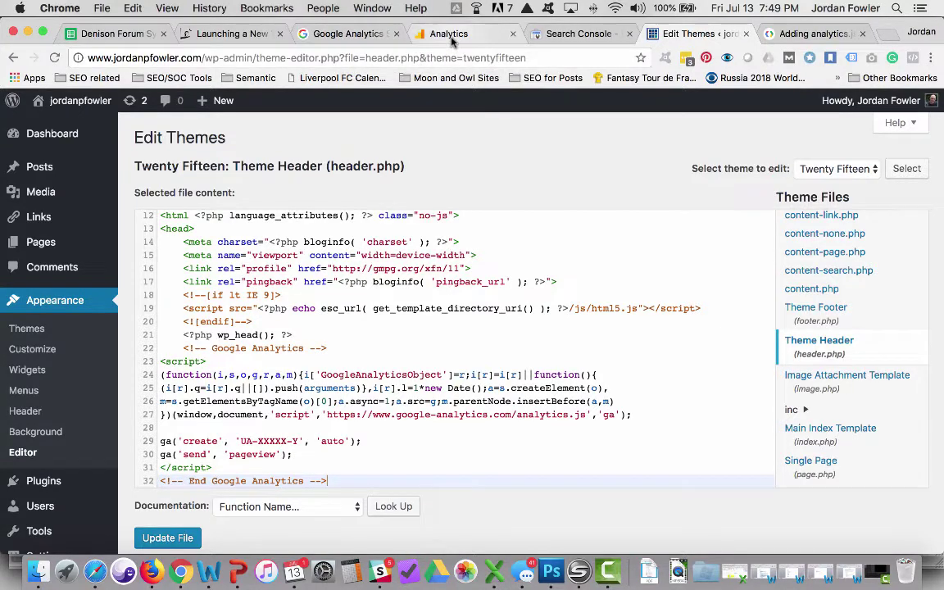
View the Google Analytics Admin page, then switch to the cncgutters.com Search Console status overview
click(407, 33)
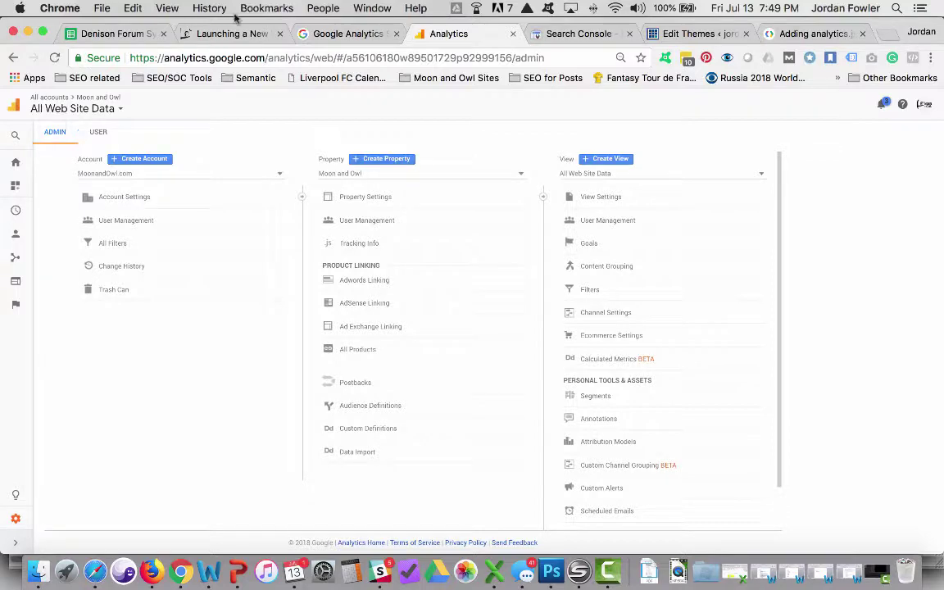
click(534, 38)
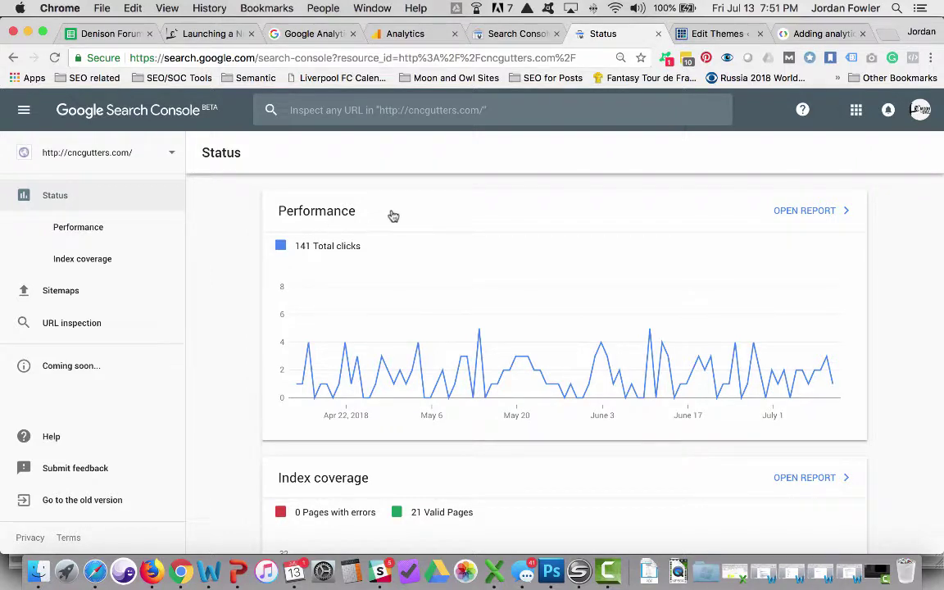
Open the Performance report (141 clicks, 24.4K impressions) and review its Queries table
click(816, 212)
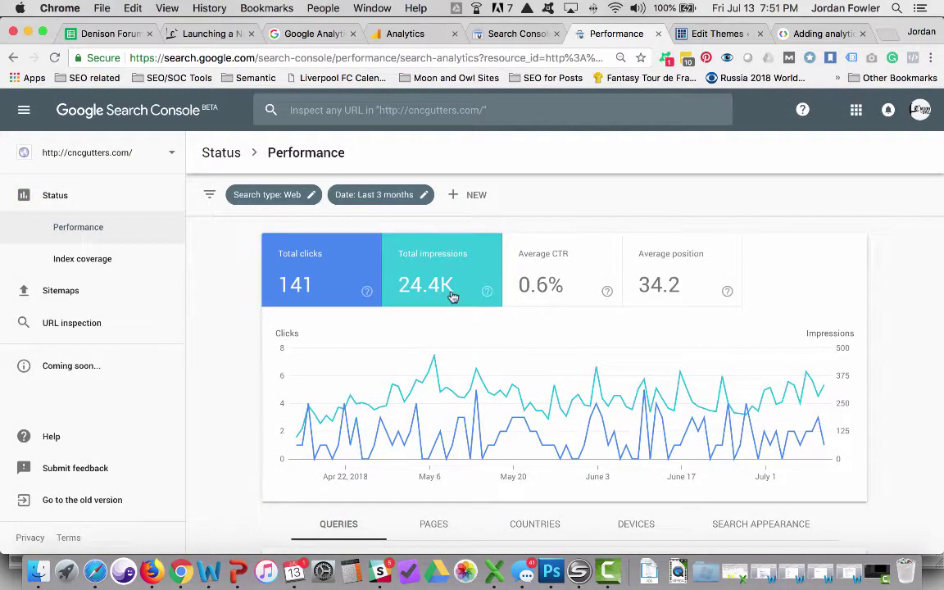
scroll(451, 296, down, 8)
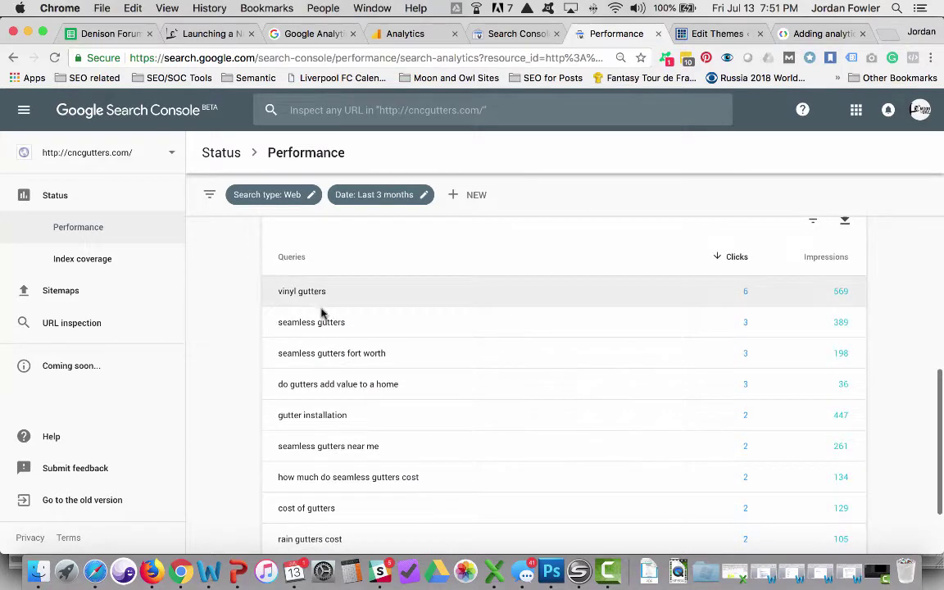
scroll(360, 459, down, 2)
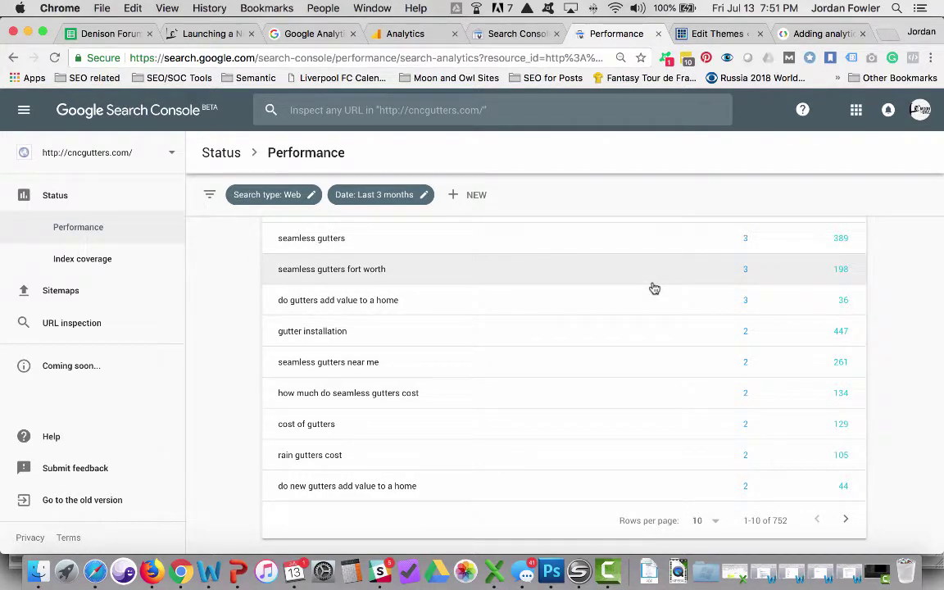
scroll(653, 288, up, 5)
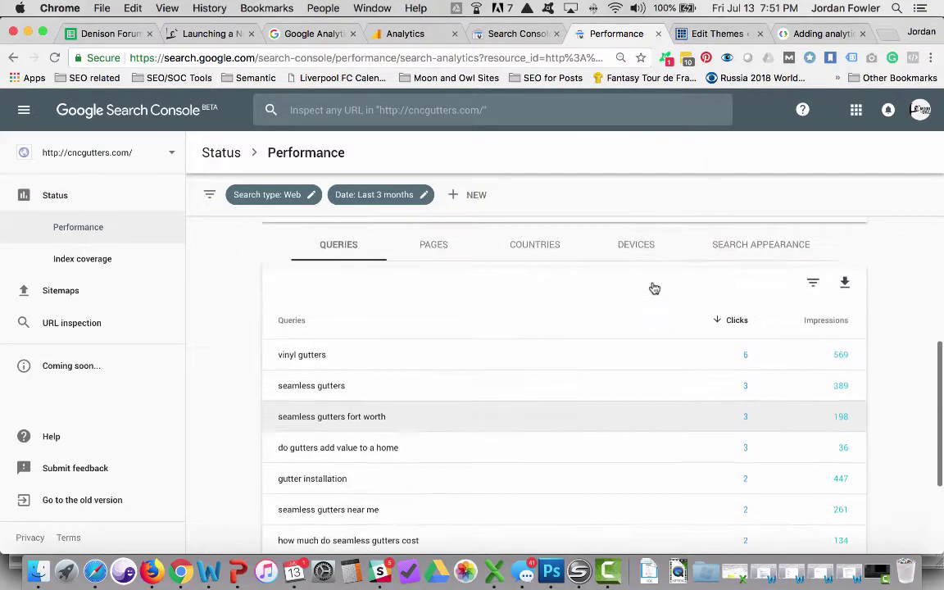
scroll(653, 287, up, 1)
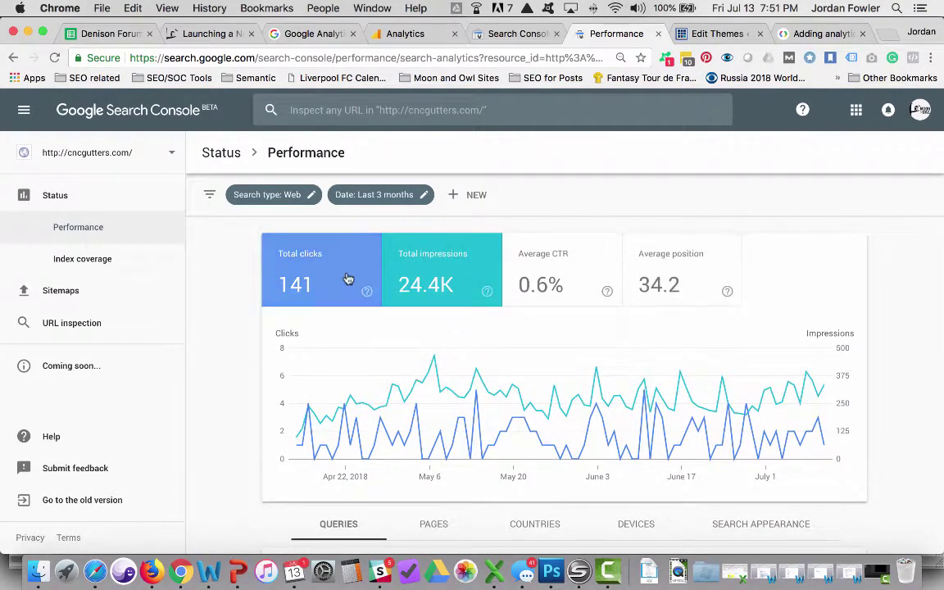
click(114, 264)
click(95, 234)
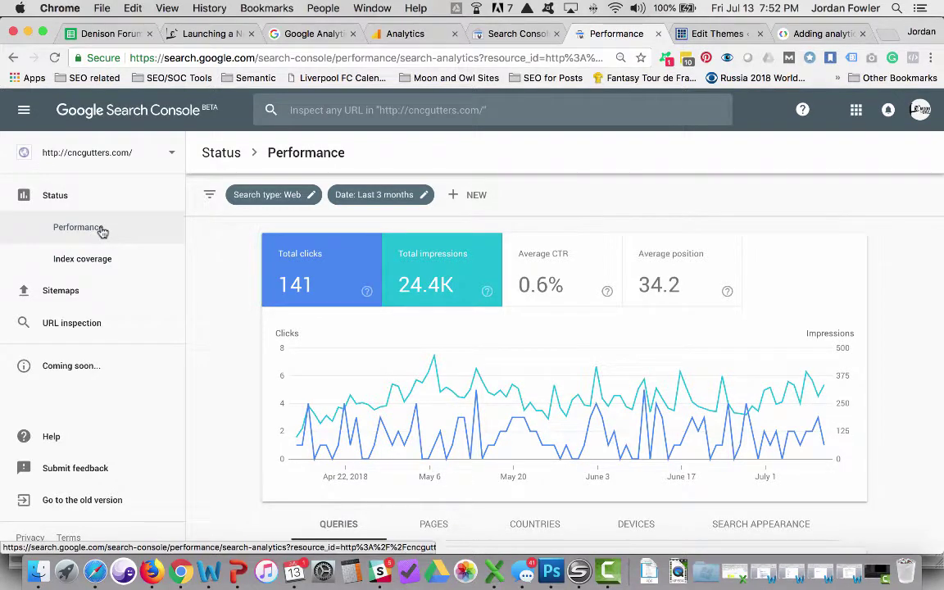
Check the Index coverage report, then open Sitemaps showing /sitemap.xml with Success status
click(90, 259)
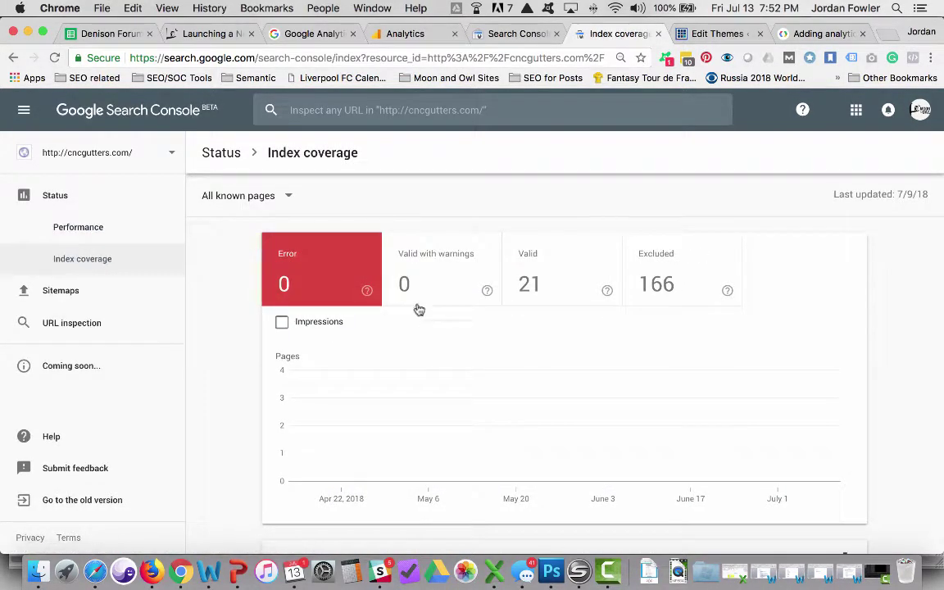
scroll(783, 363, down, 3)
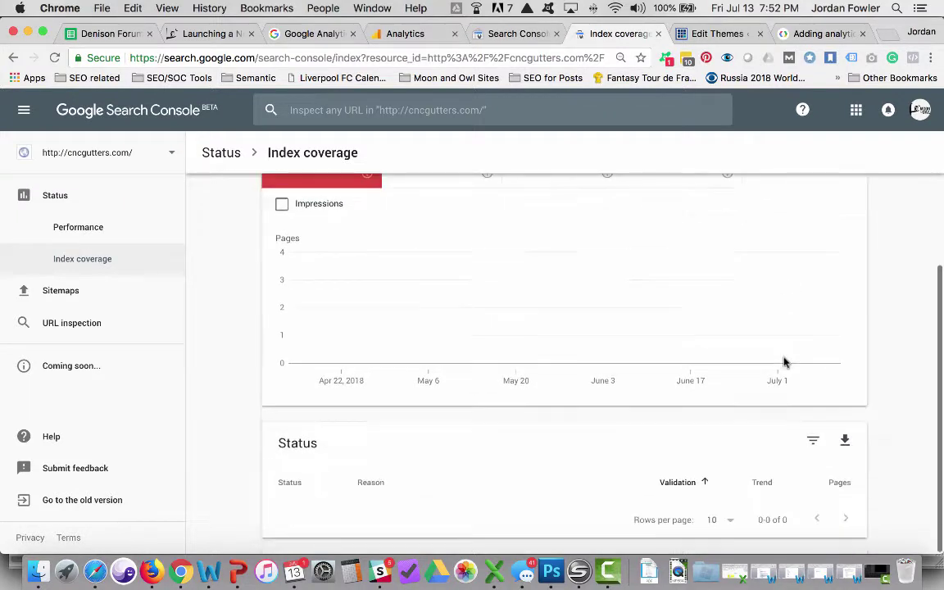
scroll(775, 358, up, 3)
scroll(497, 301, down, 3)
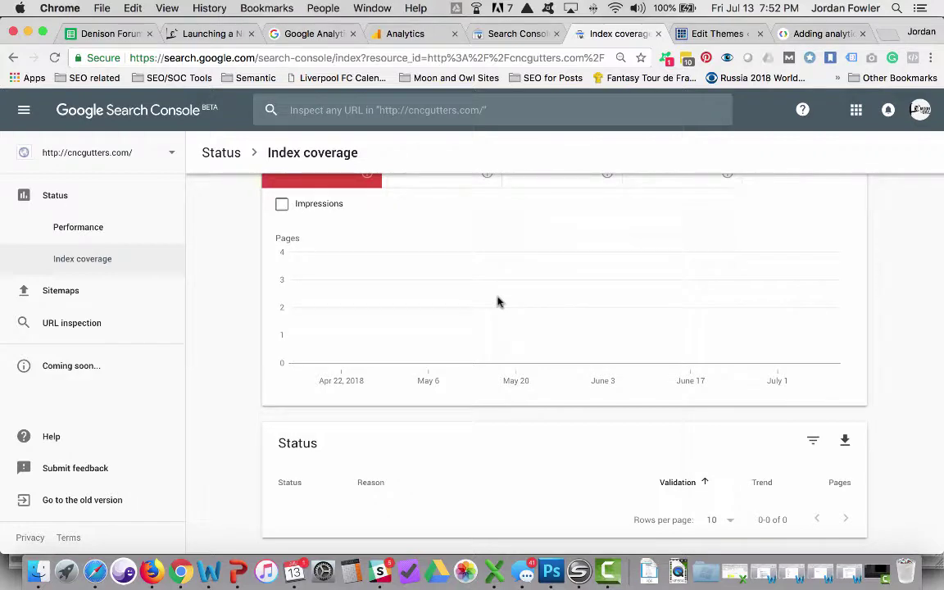
click(86, 294)
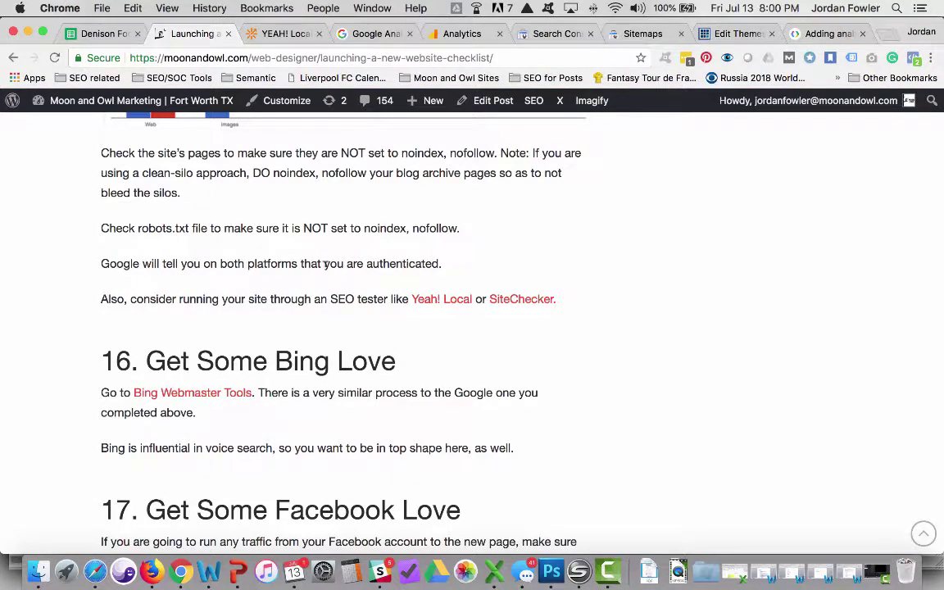
scroll(326, 264, up, 10)
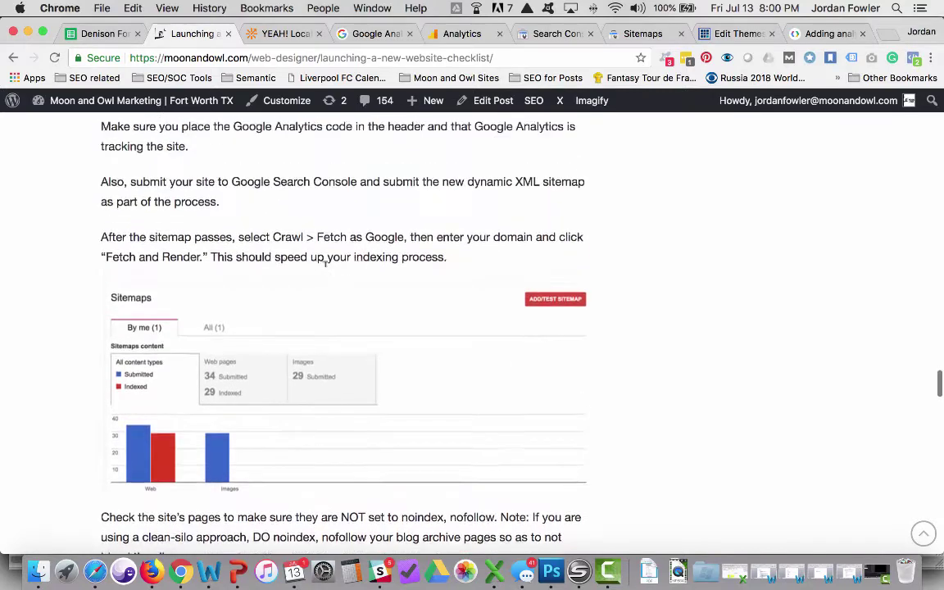
scroll(326, 264, up, 2)
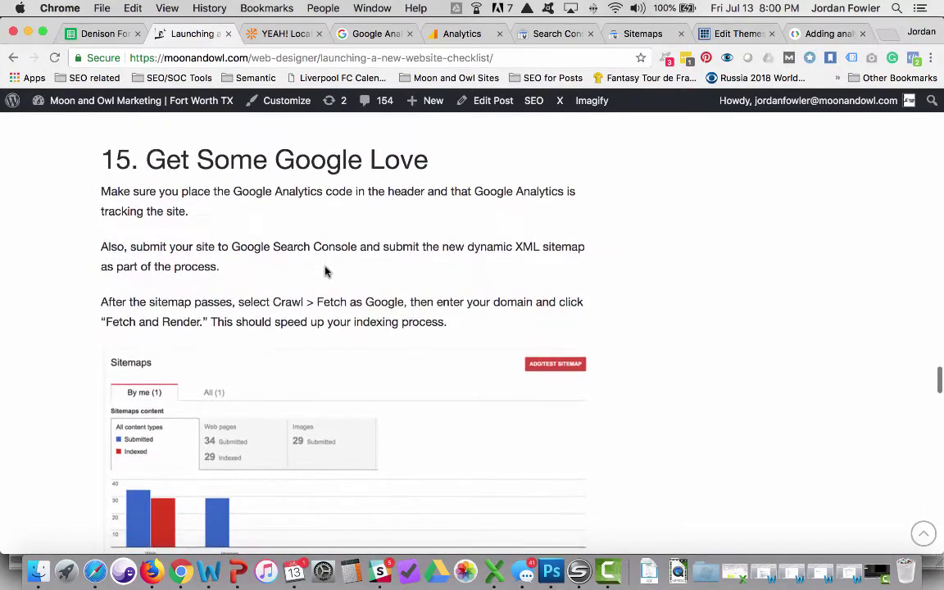
scroll(326, 270, down, 6)
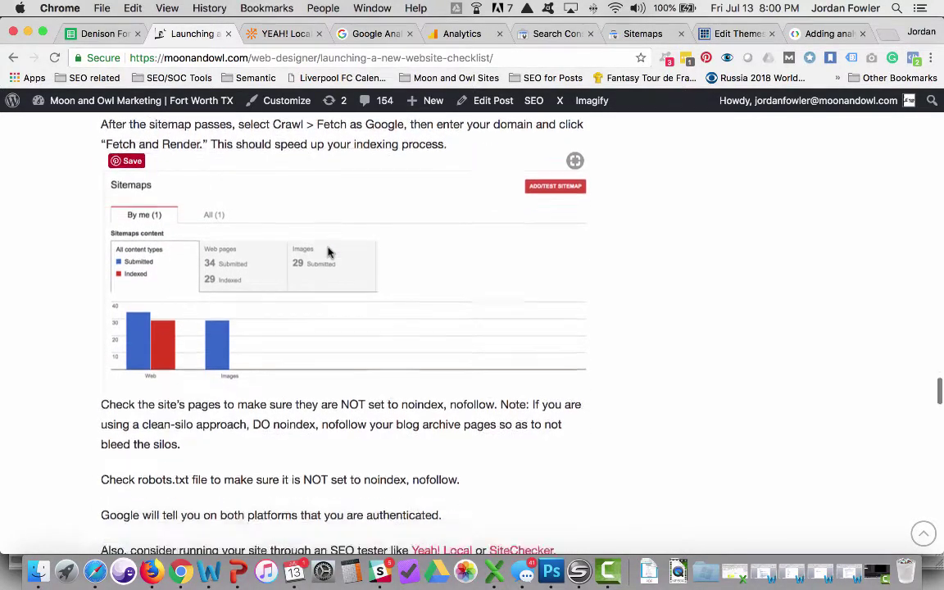
scroll(328, 252, down, 4)
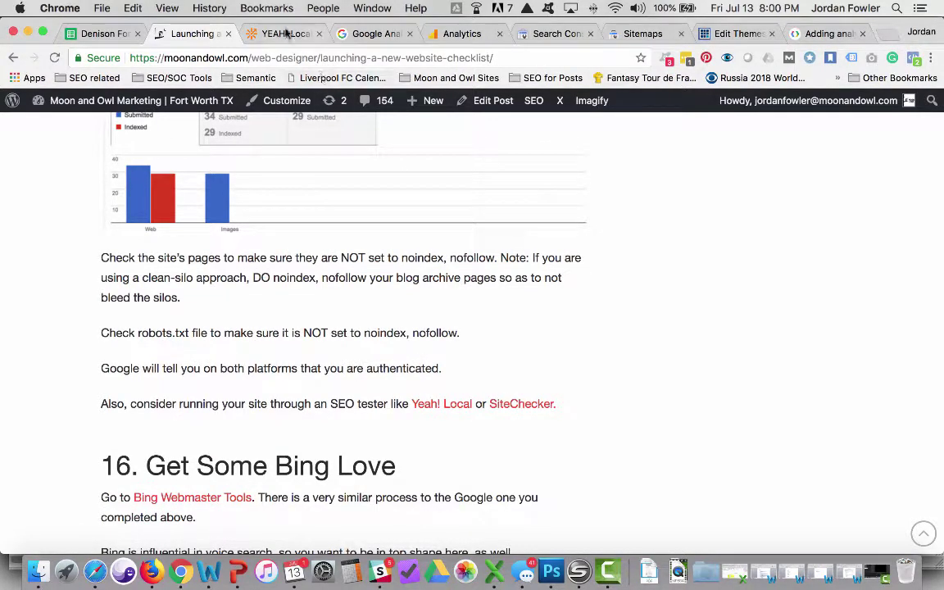
Switch to the YEAH! Local tab showing the 'What's Your Website's SEO Score?' form
click(282, 34)
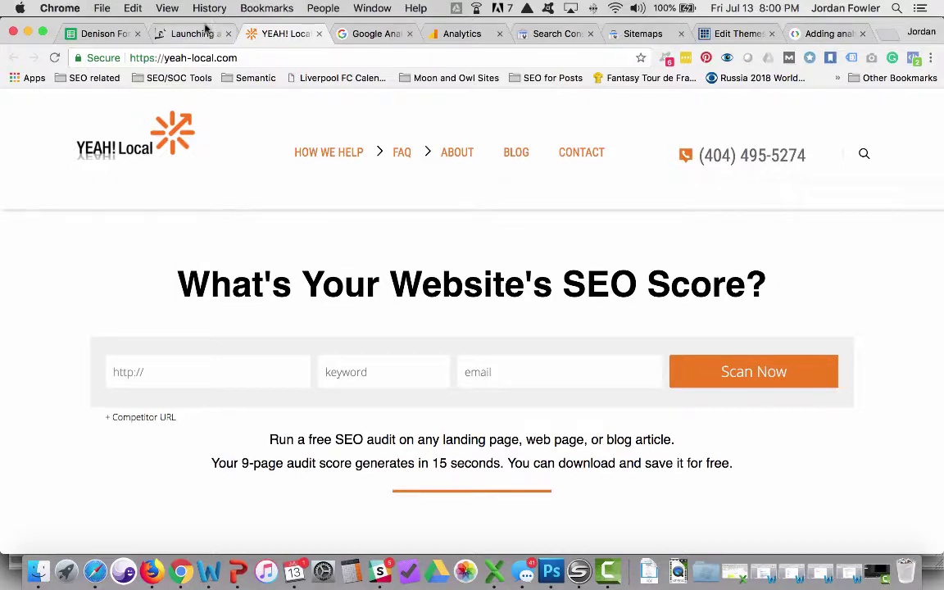
Go back to the 'Launching' article tab and scroll past Bing Love to sections 17–19
click(185, 40)
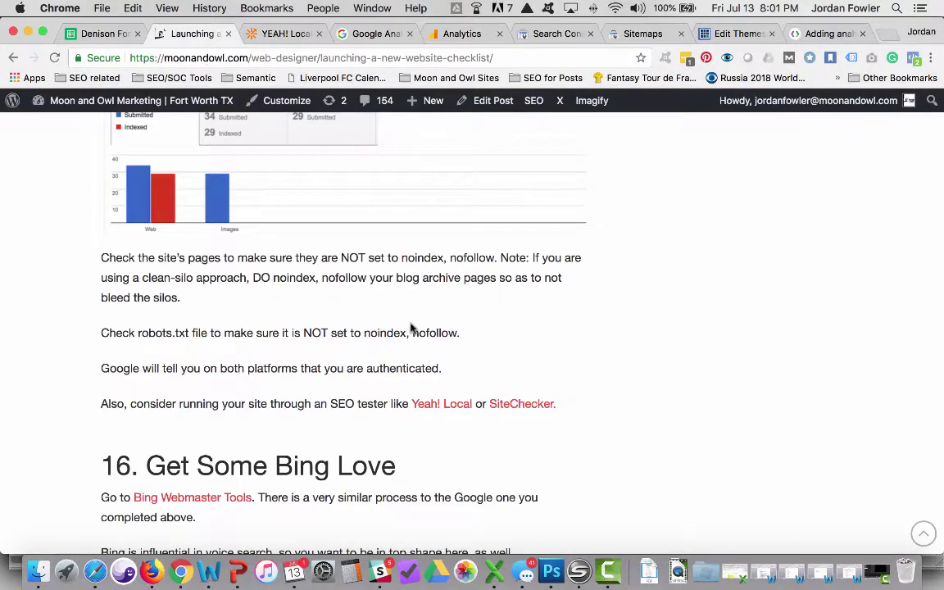
scroll(412, 328, down, 3)
scroll(412, 327, down, 2)
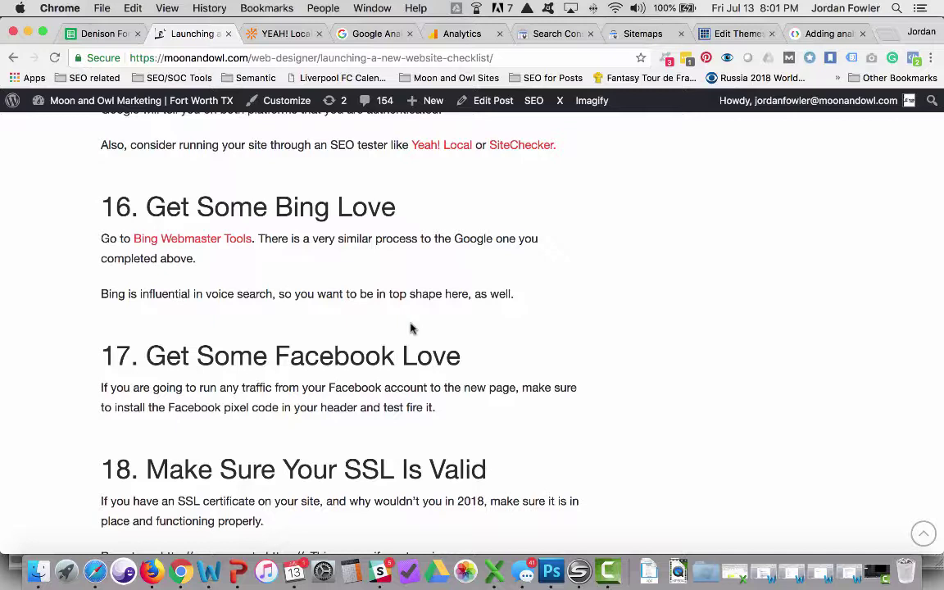
scroll(412, 328, down, 1)
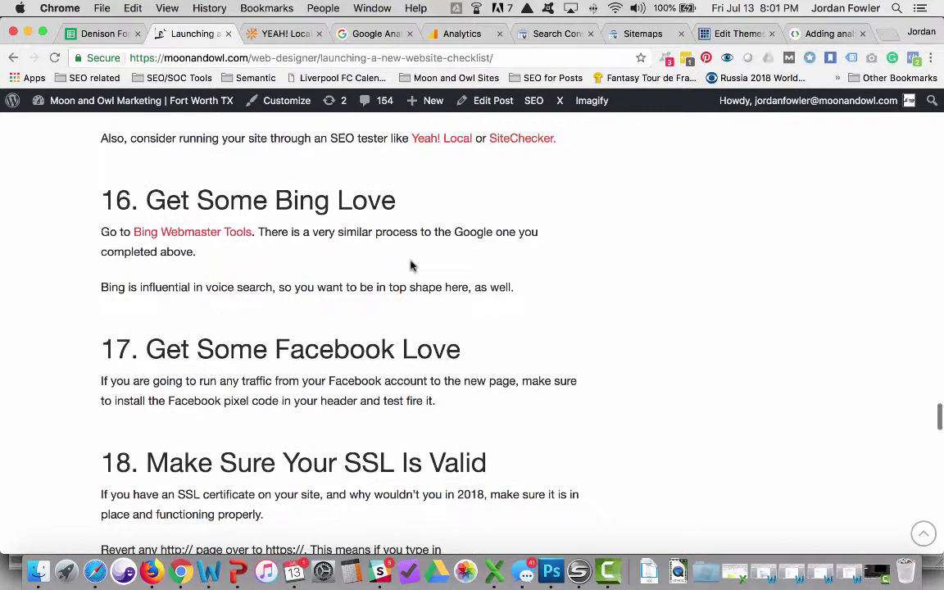
scroll(411, 264, down, 3)
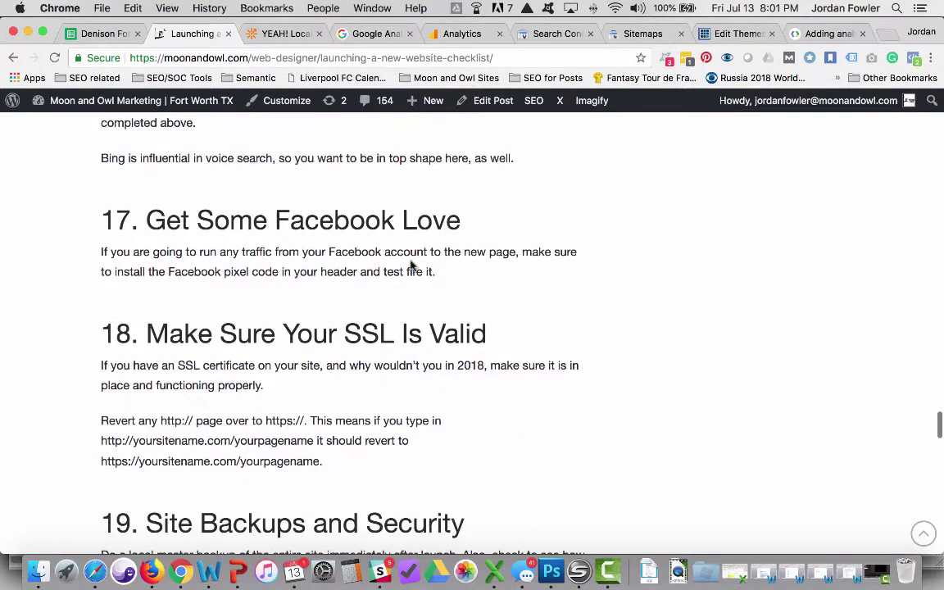
scroll(411, 265, down, 2)
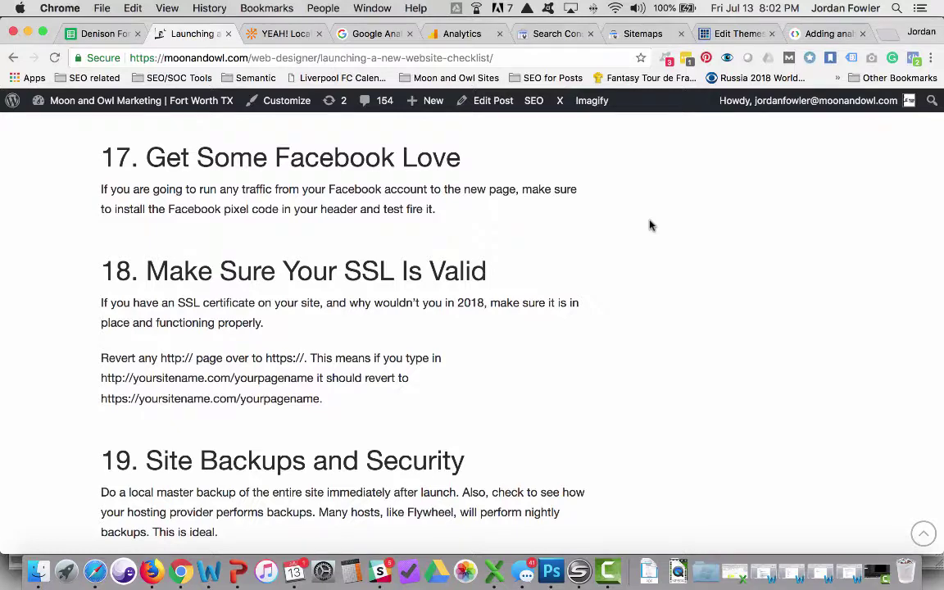
Scroll so section 18 is at the top and section 19 on site backups shows fully
scroll(650, 225, down, 3)
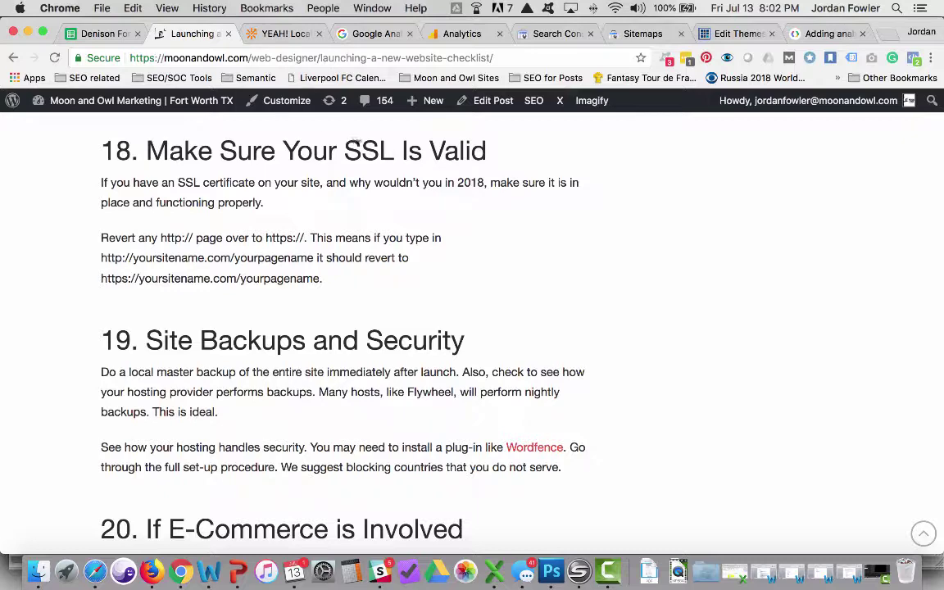
scroll(422, 271, down, 1)
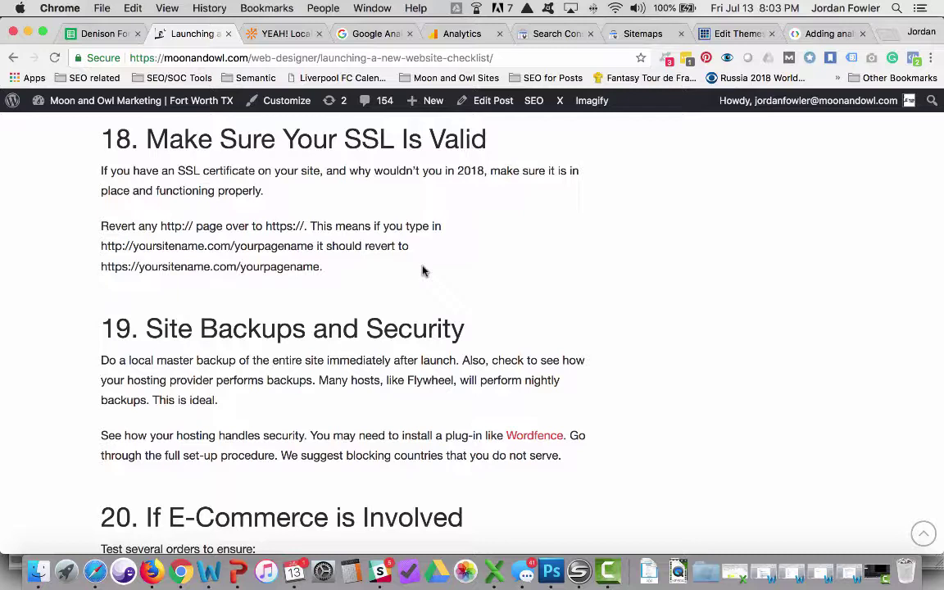
scroll(423, 272, up, 1)
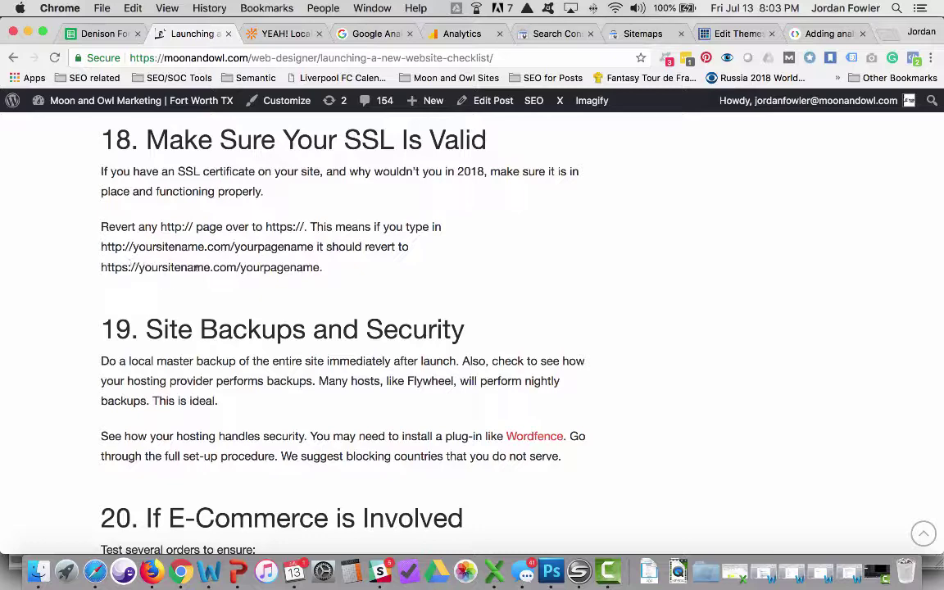
Scroll through section 20's e-commerce order-testing bullets until section 21 appears
scroll(196, 267, down, 2)
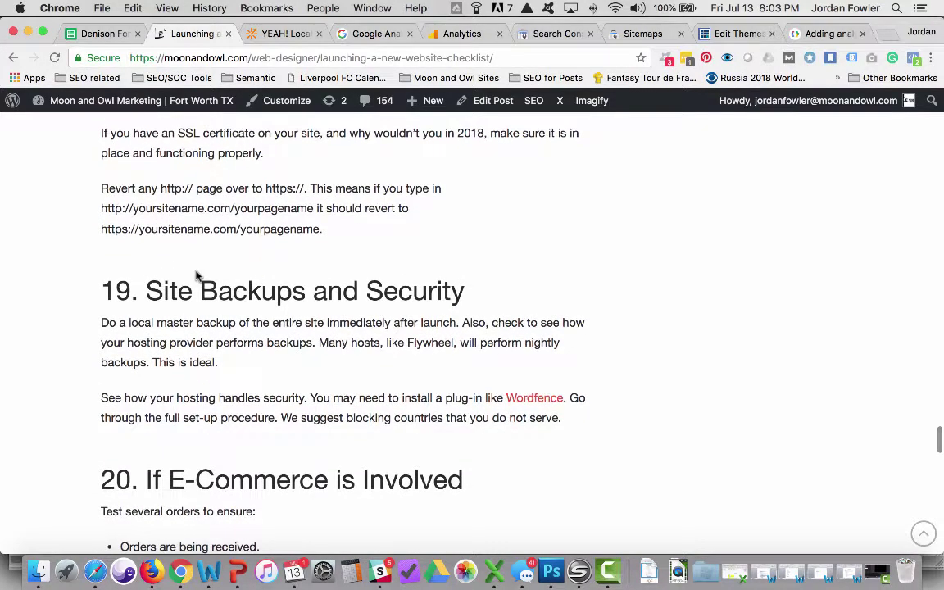
scroll(196, 267, down, 5)
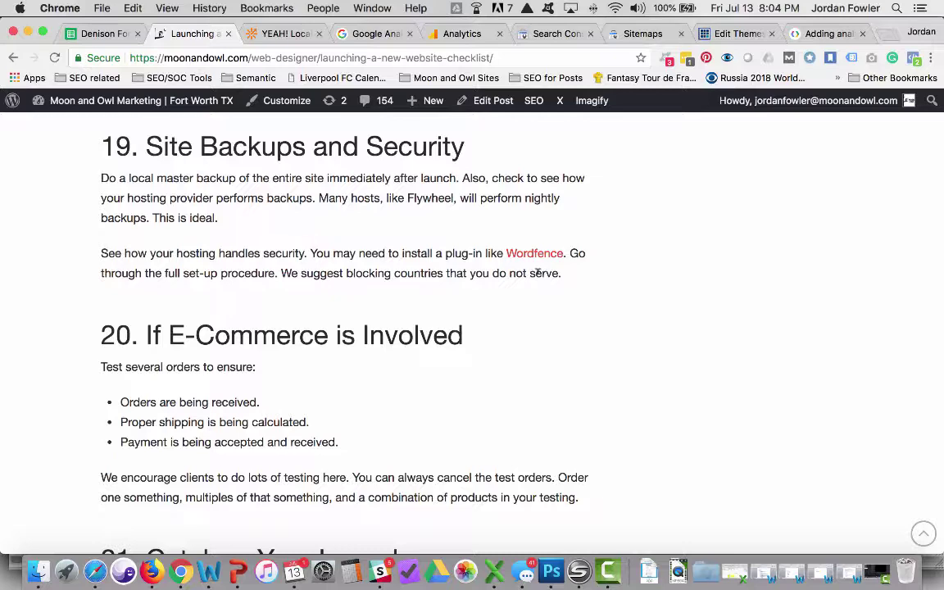
scroll(538, 273, down, 1)
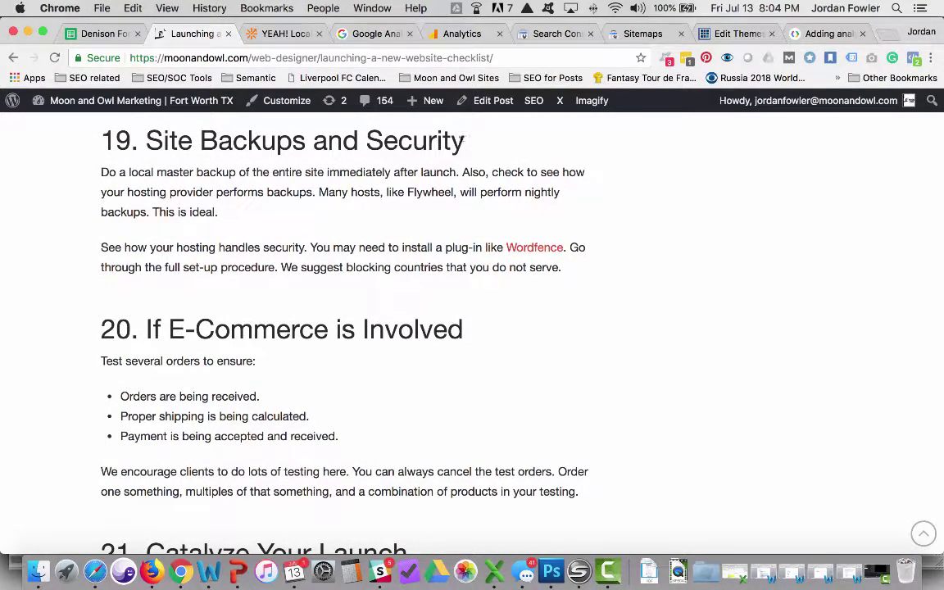
scroll(393, 223, down, 3)
Scroll to section 21, 'Catalyze Your Launch', with the 'Let Us Help' heading showing below
scroll(393, 223, down, 1)
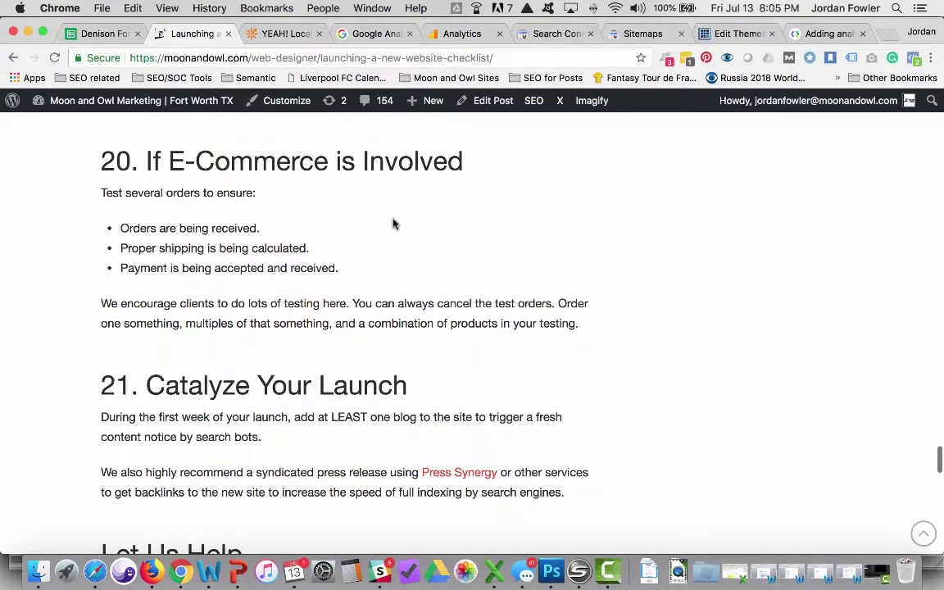
scroll(393, 222, down, 1)
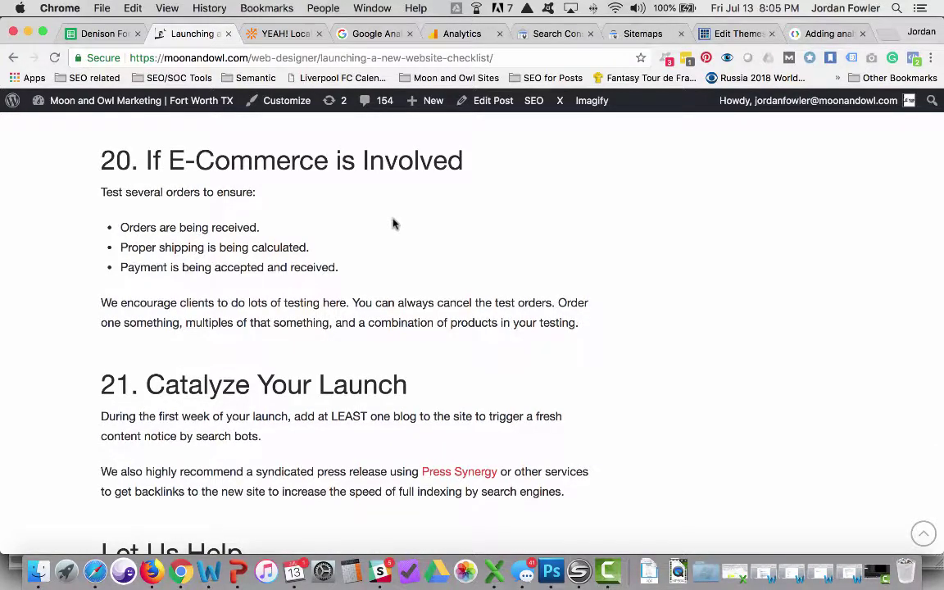
scroll(394, 223, up, 1)
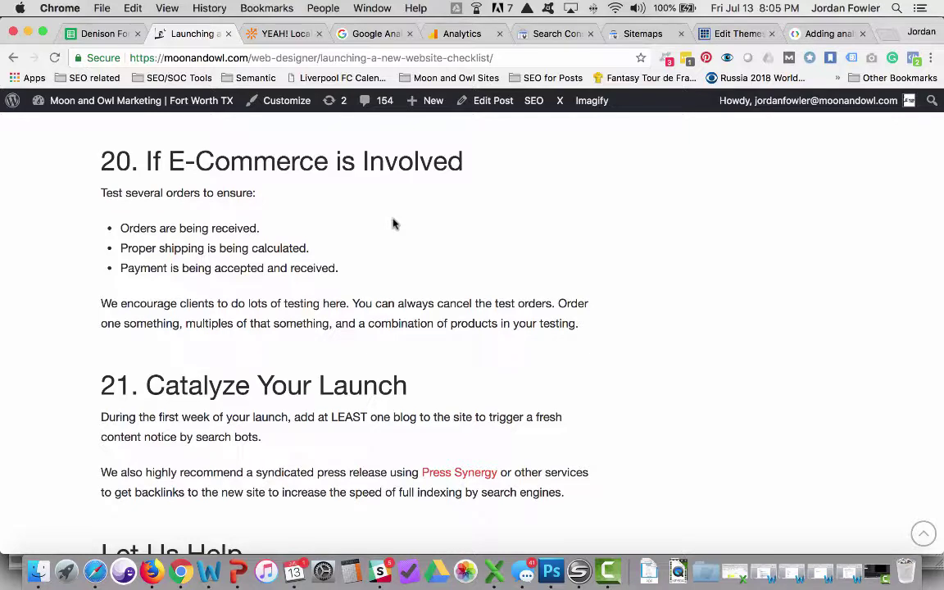
scroll(392, 223, up, 1)
scroll(287, 241, down, 2)
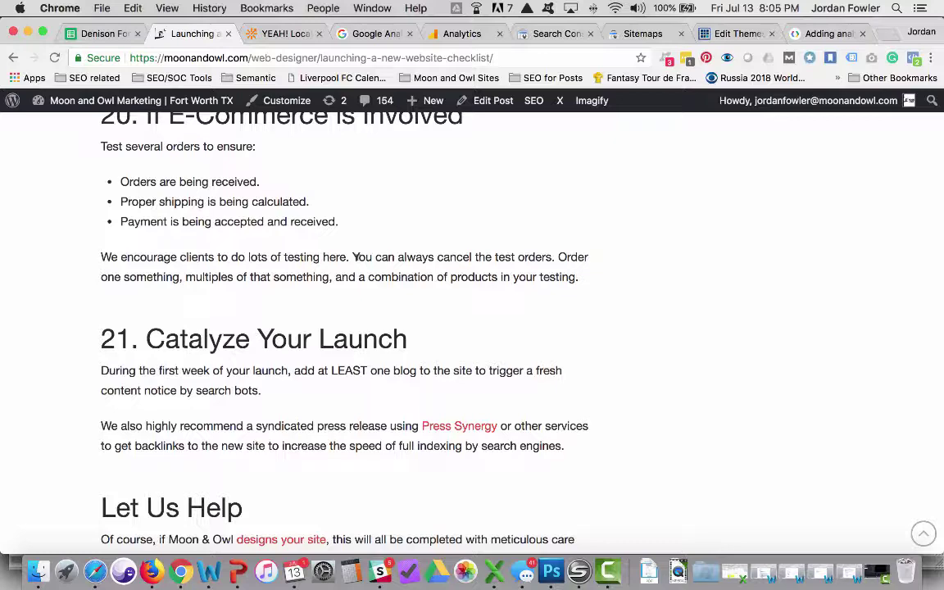
Scroll to the end of the article so the full 'Let Us Help' section and share bar show
scroll(355, 260, down, 3)
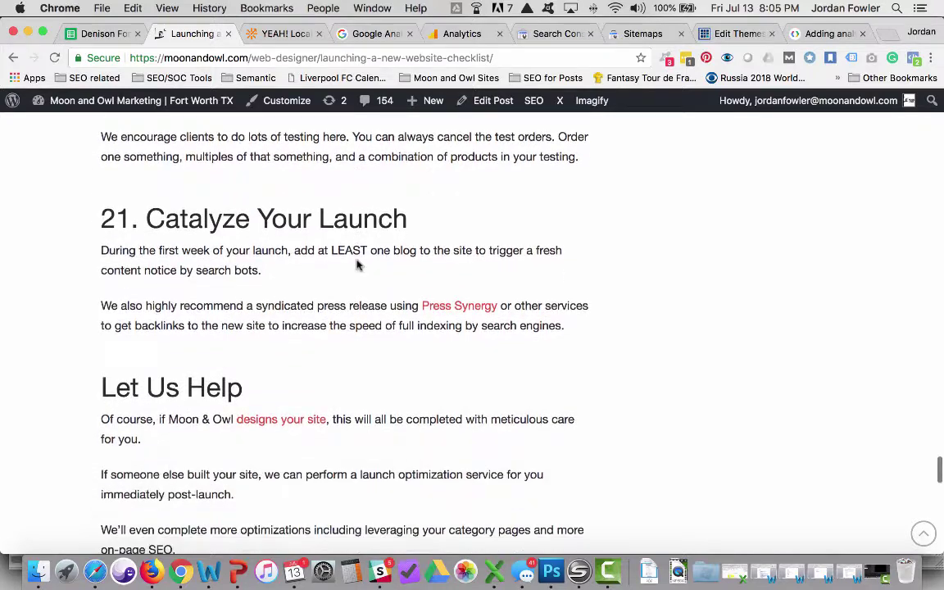
scroll(357, 264, down, 2)
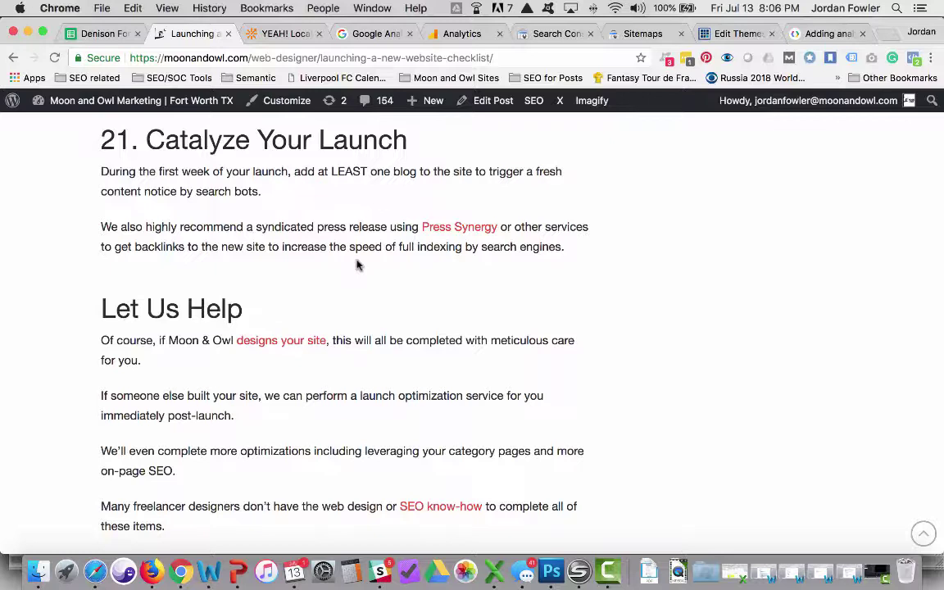
scroll(357, 265, down, 3)
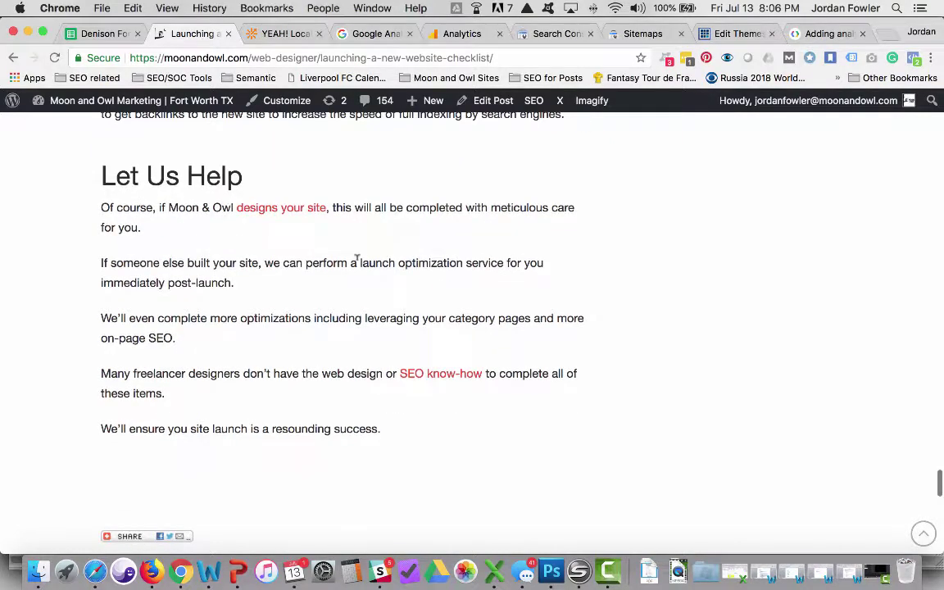